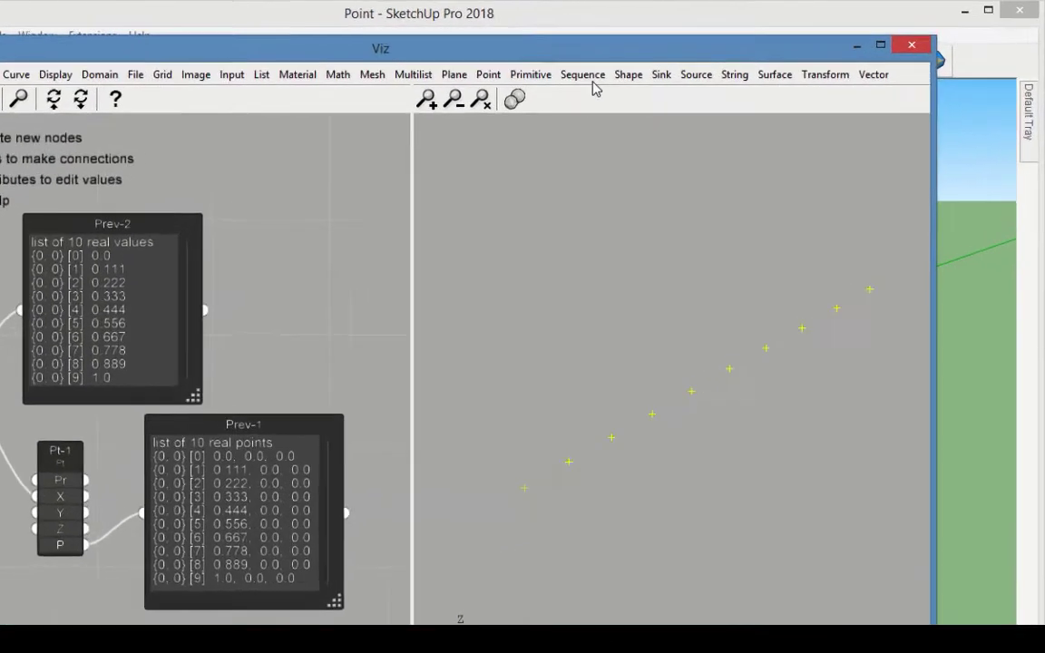
pyautogui.click(665, 65)
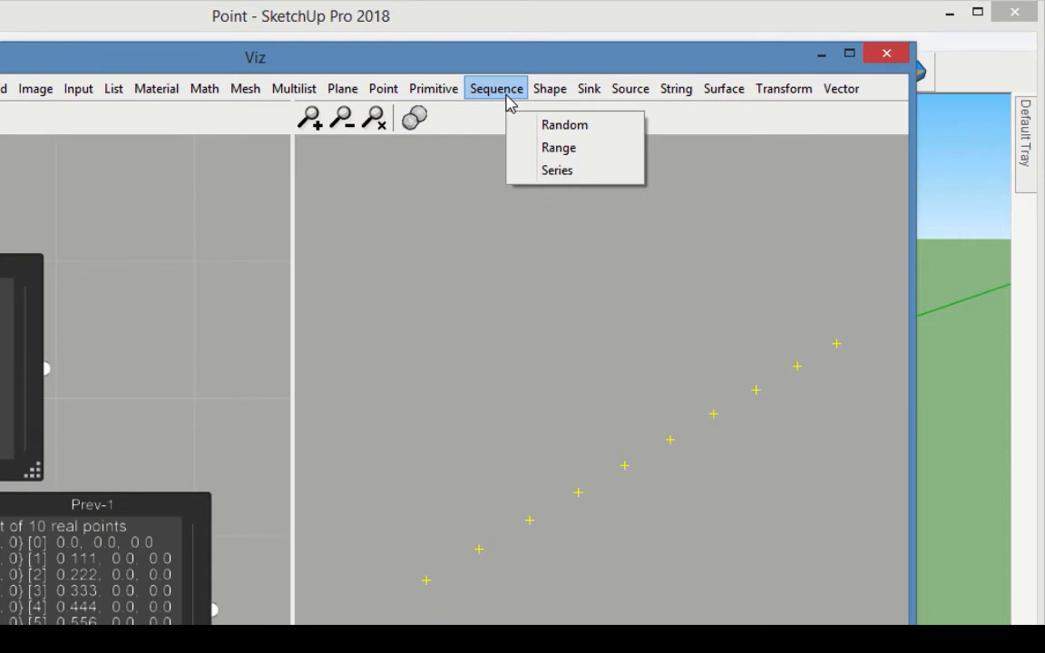
pyautogui.click(476, 184)
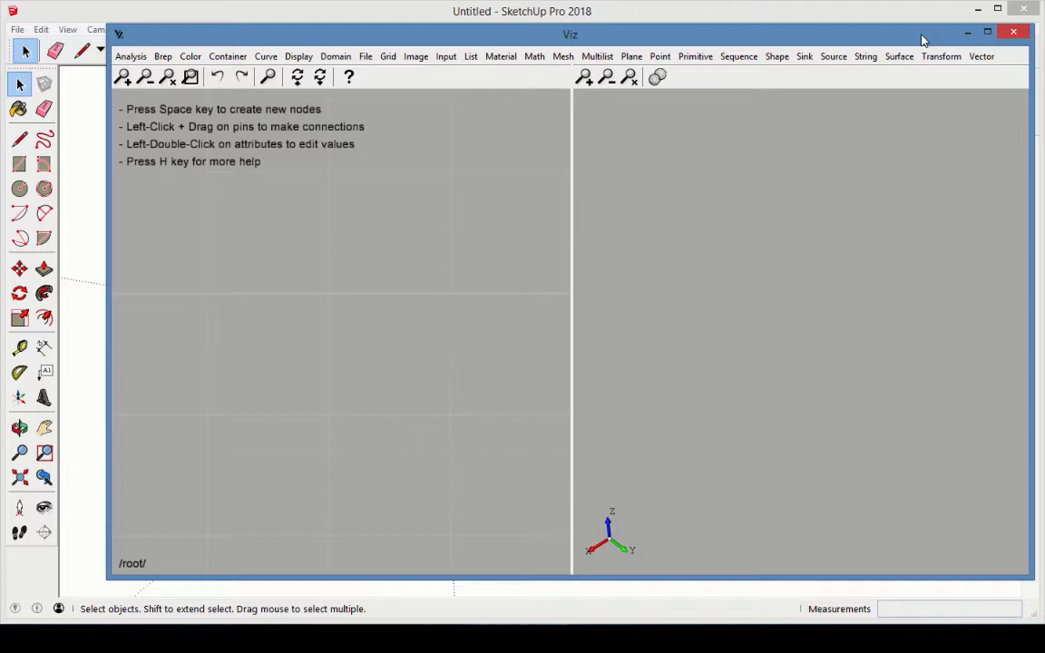
# Step: Add a Series sequence node to the empty node graph
pyautogui.click(745, 58)
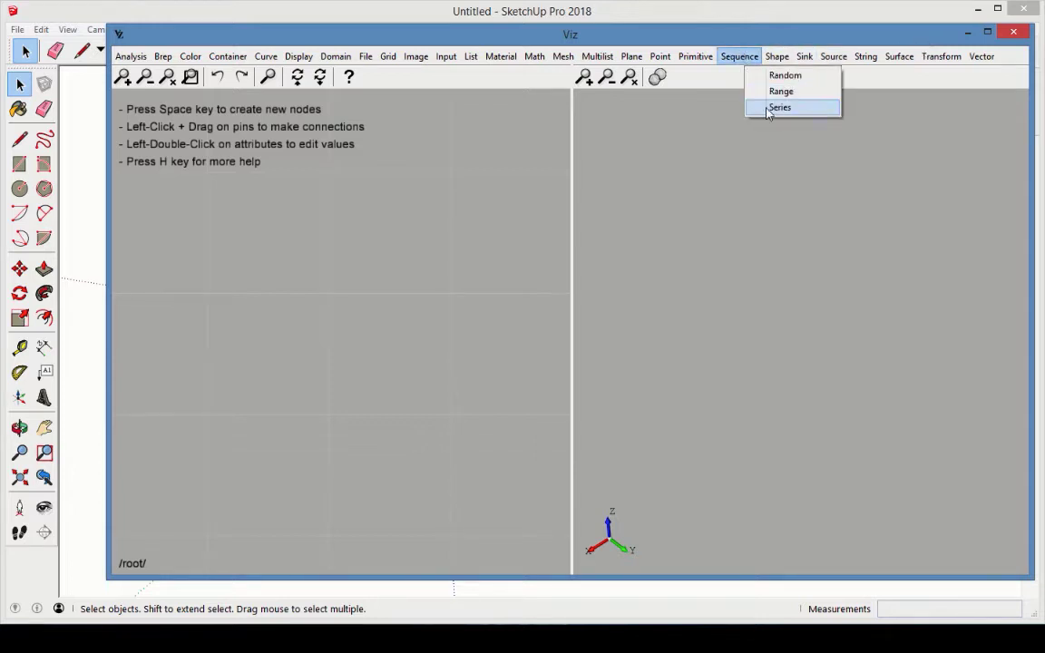
pyautogui.click(804, 111)
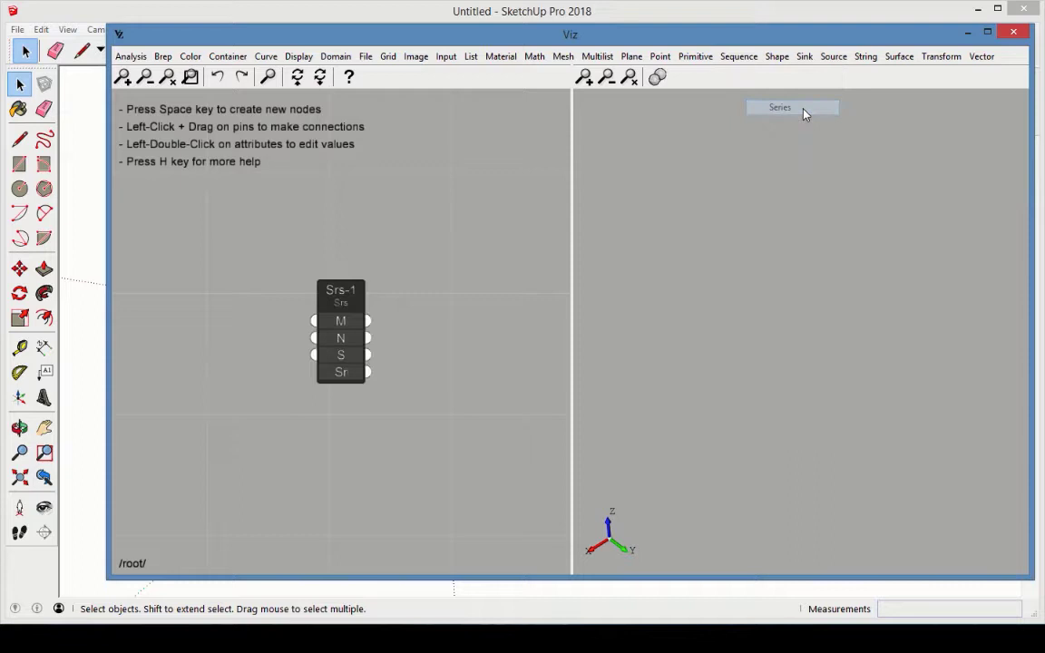
pyautogui.moveTo(343, 322)
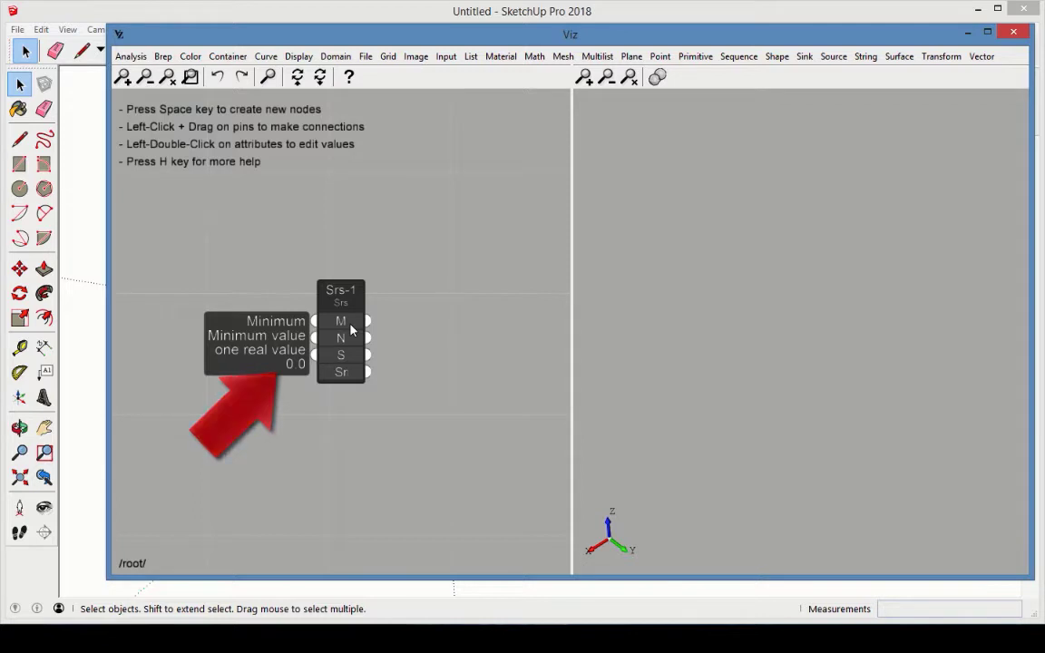
pyautogui.moveTo(354, 341)
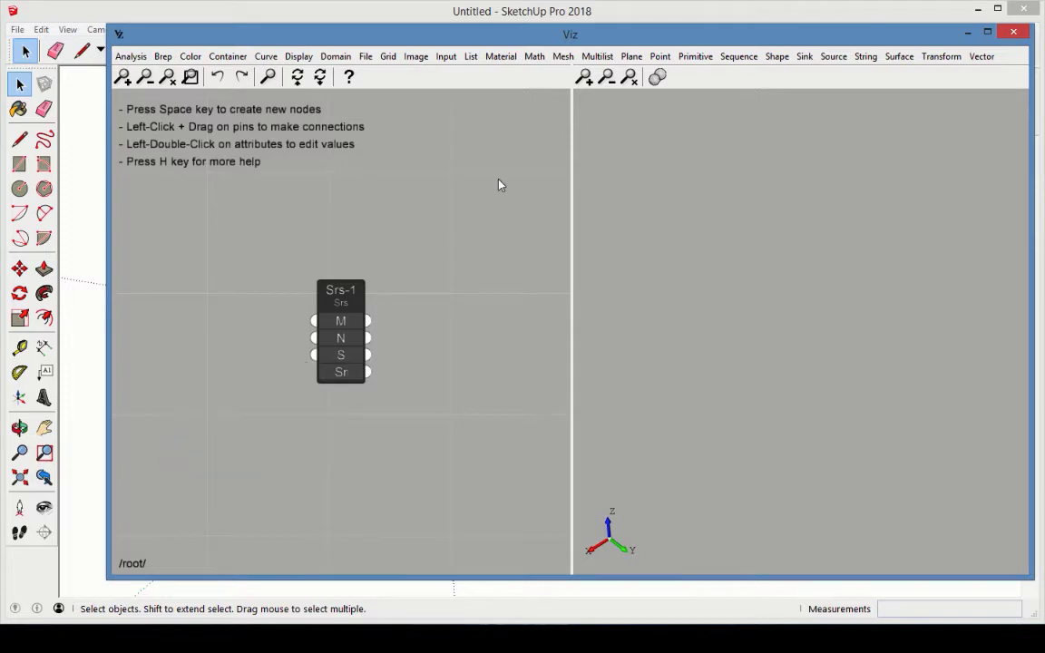
# Step: Add an enlarged Preview node beside the Series node and connect the Series output Sr to it
pyautogui.click(299, 56)
pyautogui.click(324, 108)
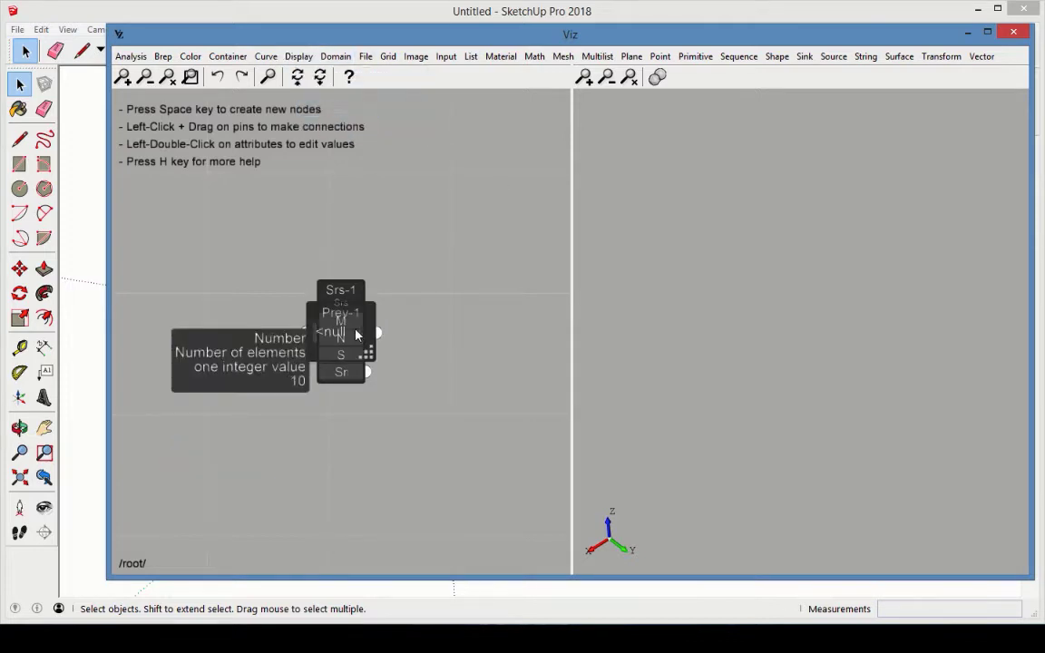
pyautogui.moveTo(381, 316); pyautogui.dragTo(473, 301)
pyautogui.moveTo(497, 342); pyautogui.dragTo(560, 506)
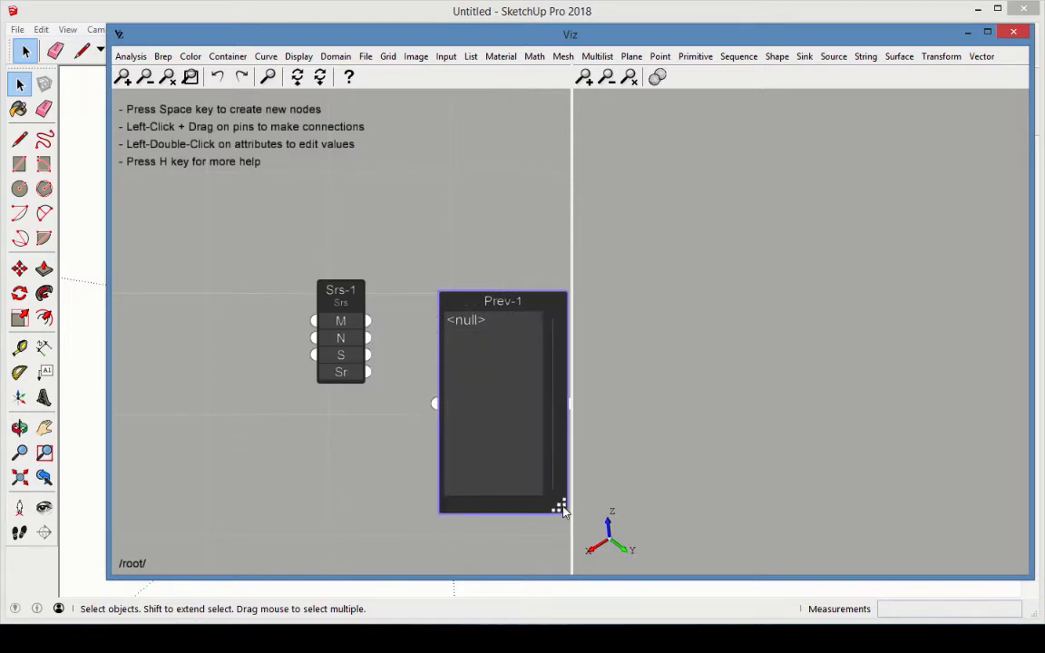
pyautogui.moveTo(370, 378)
pyautogui.moveTo(368, 373); pyautogui.dragTo(435, 402)
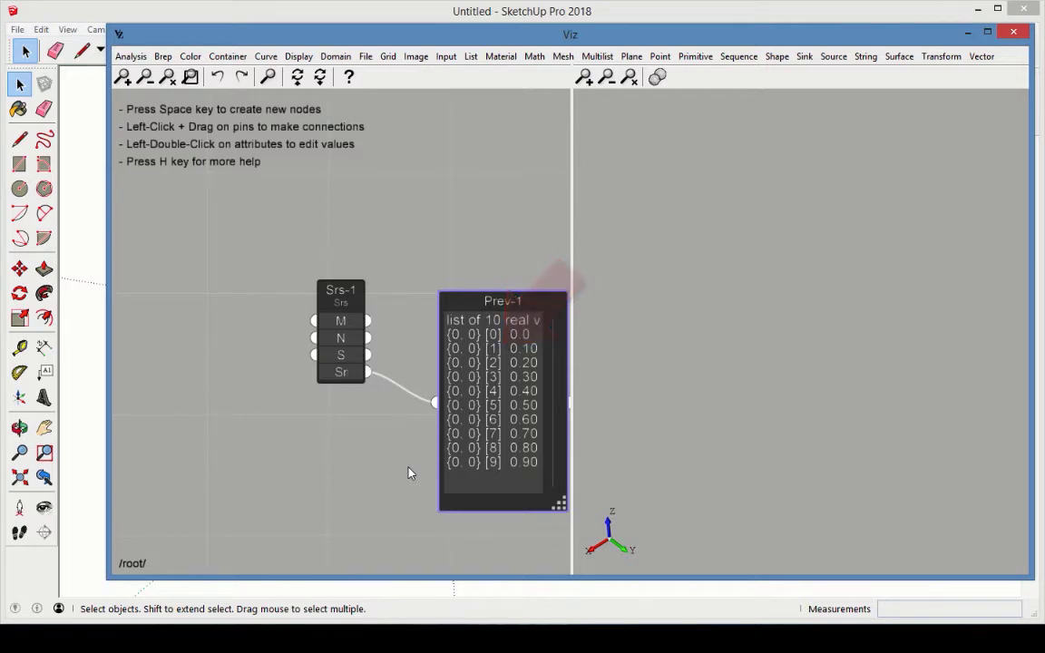
# Step: Set the Series node's minimum to 3.5 and its step to 0.5
pyautogui.doubleClick(343, 322)
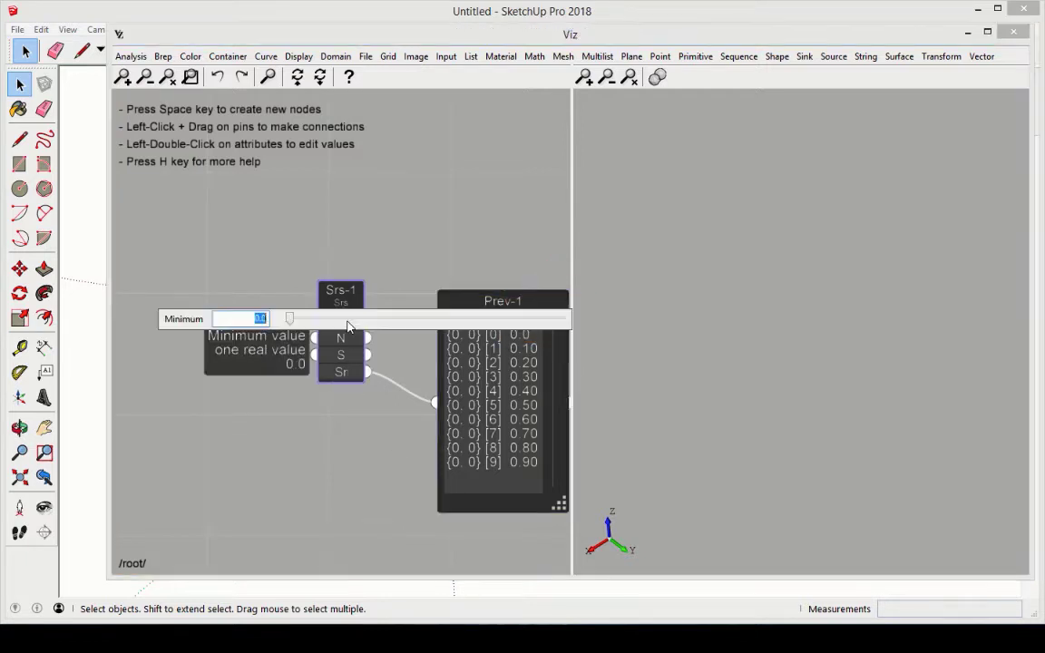
pyautogui.write('3.5')
pyautogui.click(360, 422)
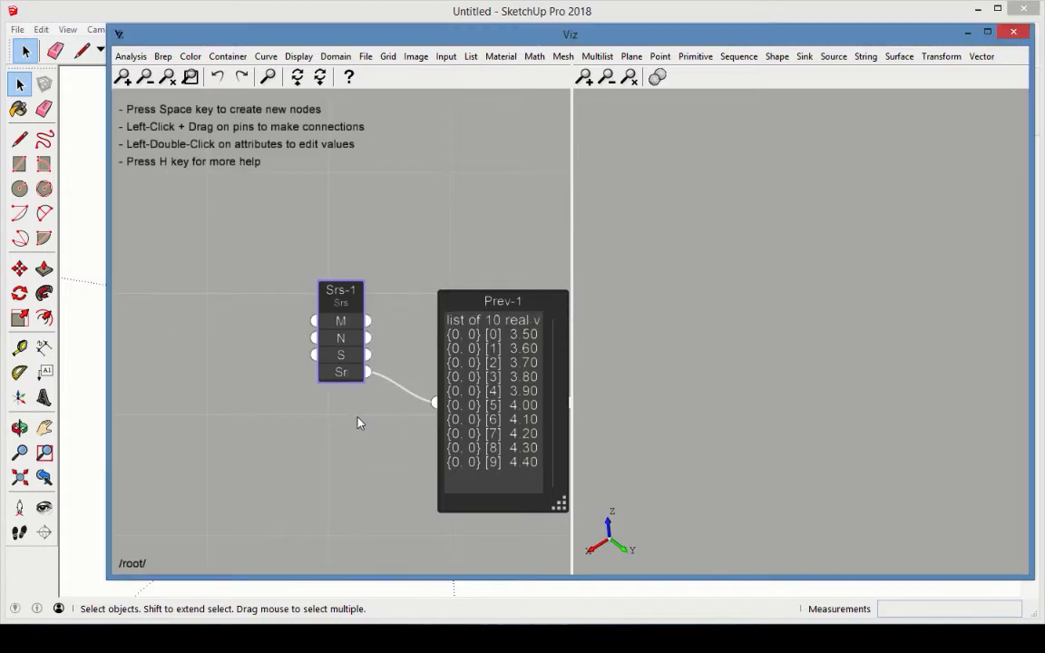
pyautogui.doubleClick(343, 361)
pyautogui.write('0.5')
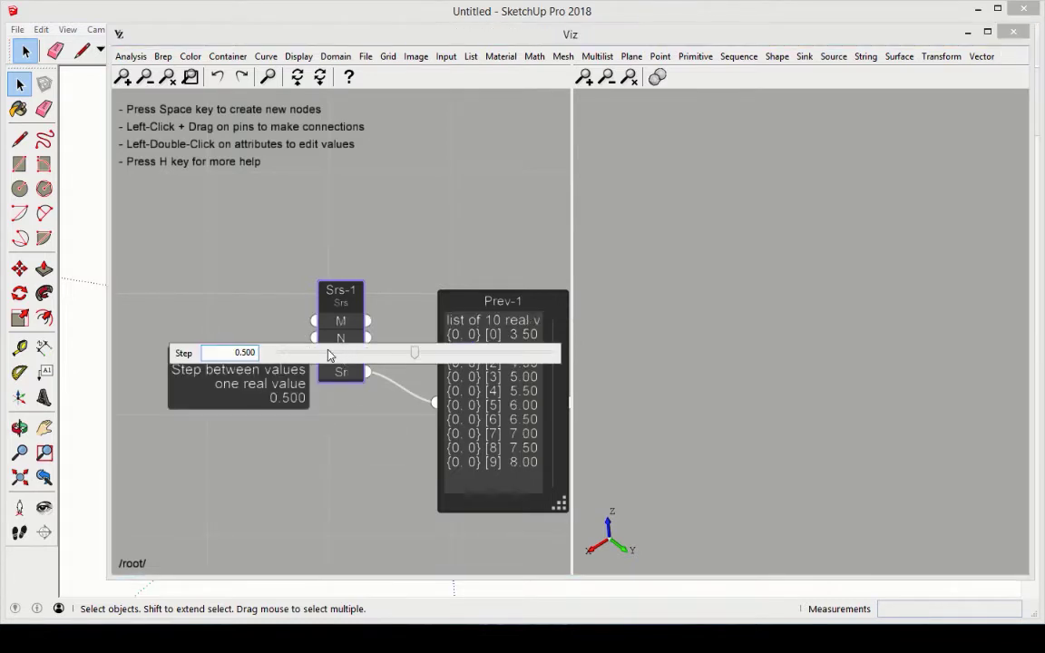
pyautogui.click(385, 427)
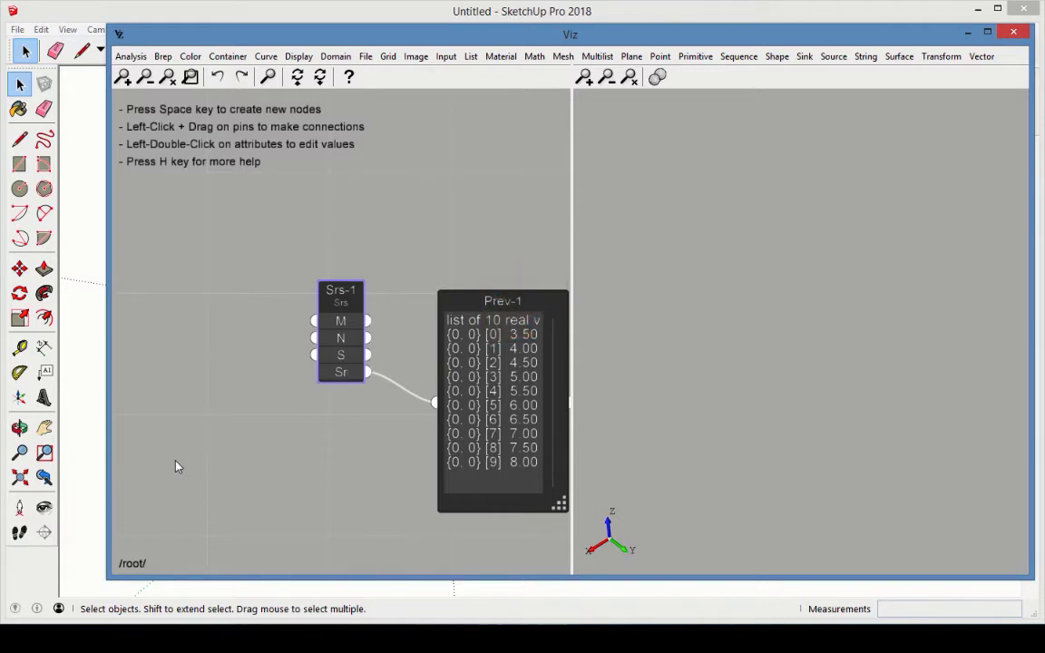
pyautogui.click(359, 495)
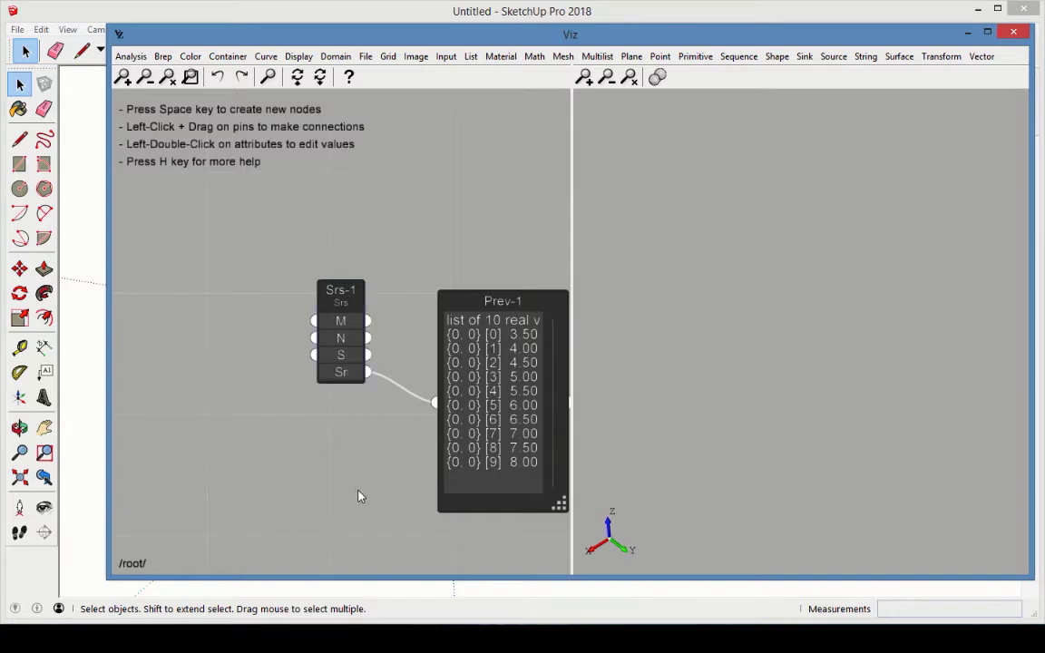
# Step: Add a Range sequence node and place it below the Series node
pyautogui.moveTo(360, 495); pyautogui.dragTo(250, 280)
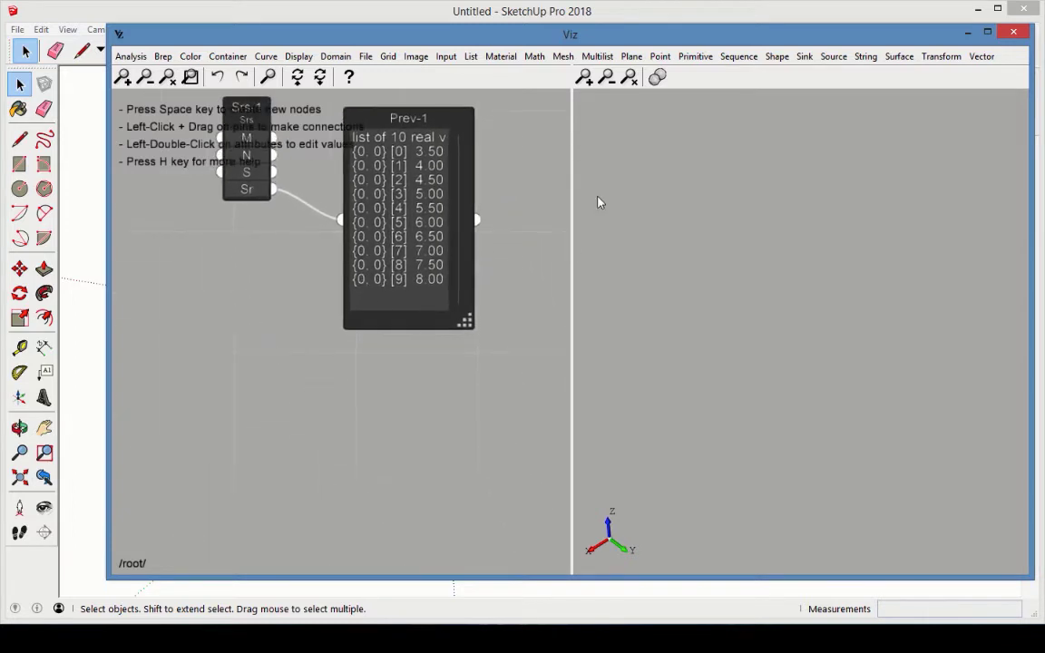
pyautogui.click(737, 56)
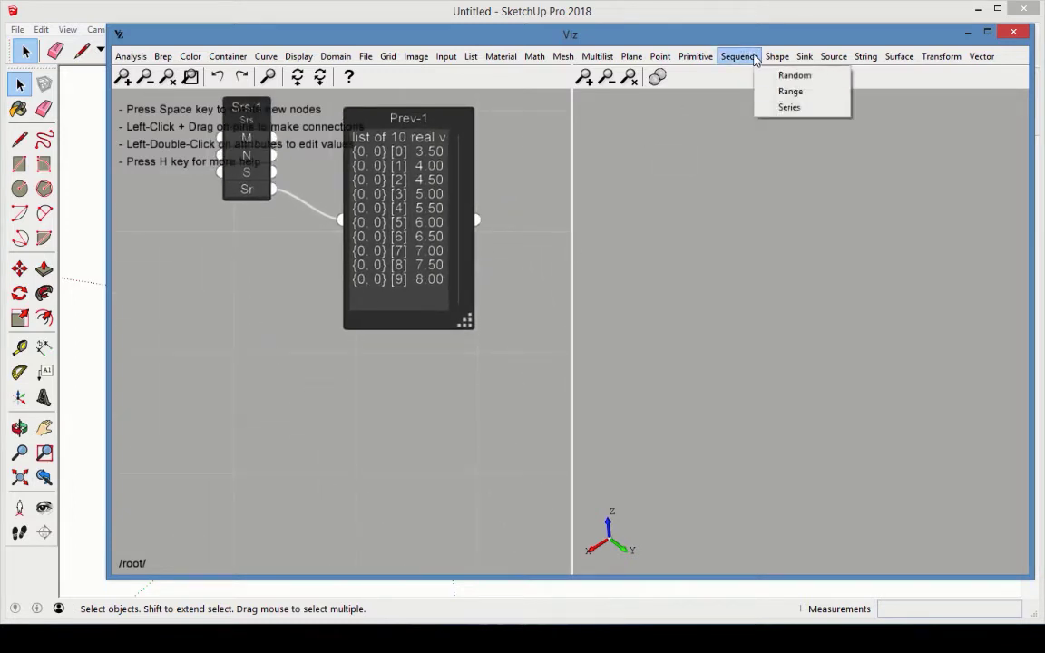
pyautogui.click(782, 91)
pyautogui.moveTo(333, 289); pyautogui.dragTo(231, 341)
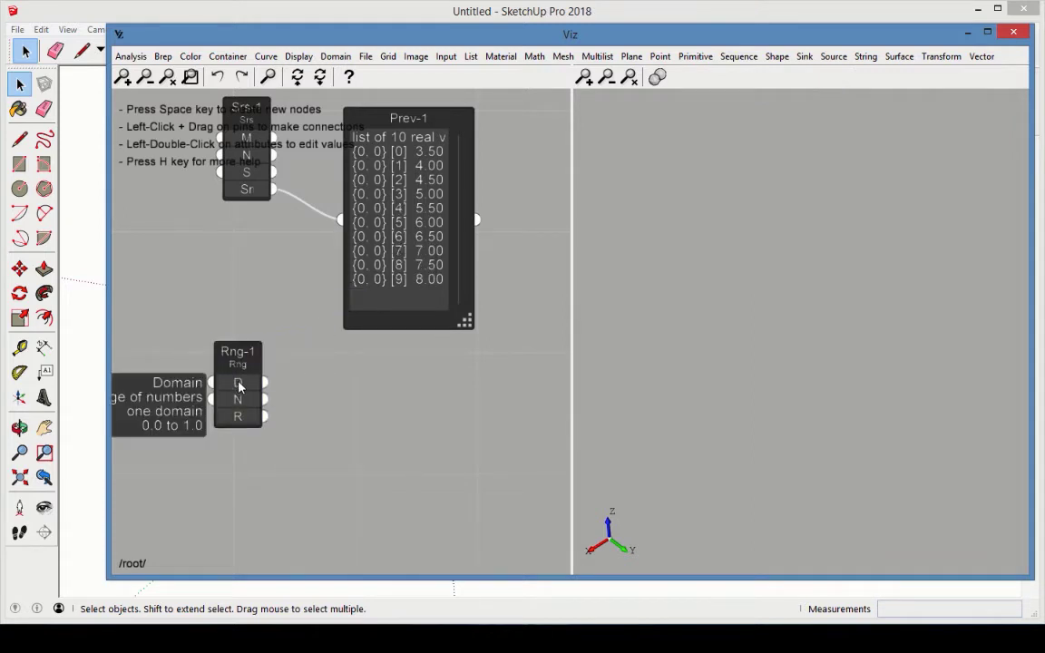
pyautogui.moveTo(240, 387); pyautogui.dragTo(266, 390, button='middle')
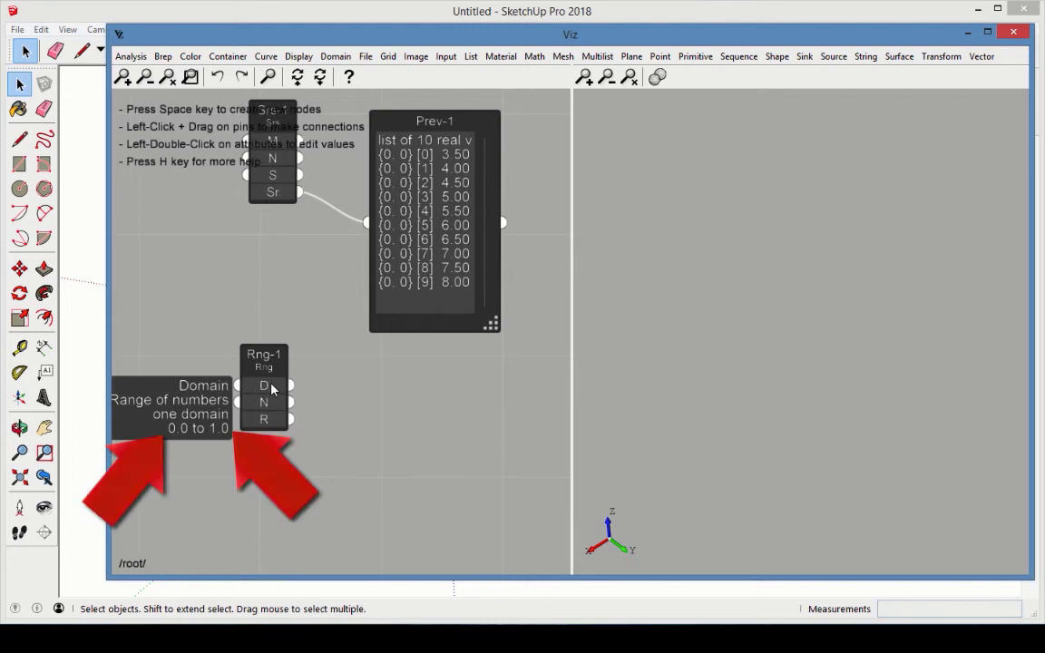
pyautogui.moveTo(272, 408)
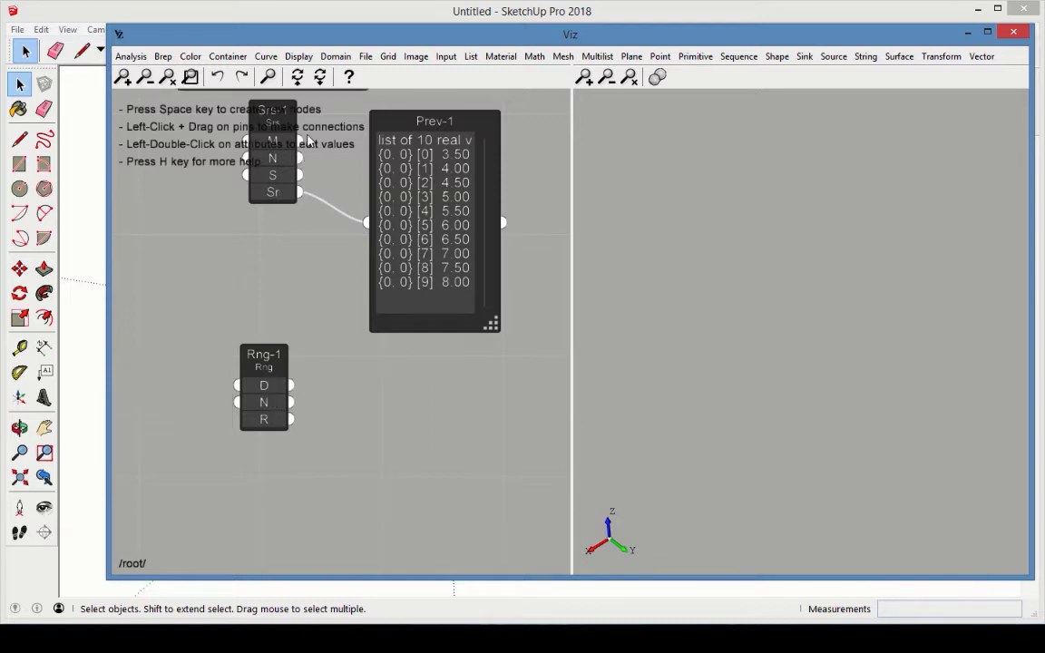
# Step: Add an enlarged Preview node beside the Range node and connect the Range output R to it
pyautogui.click(300, 57)
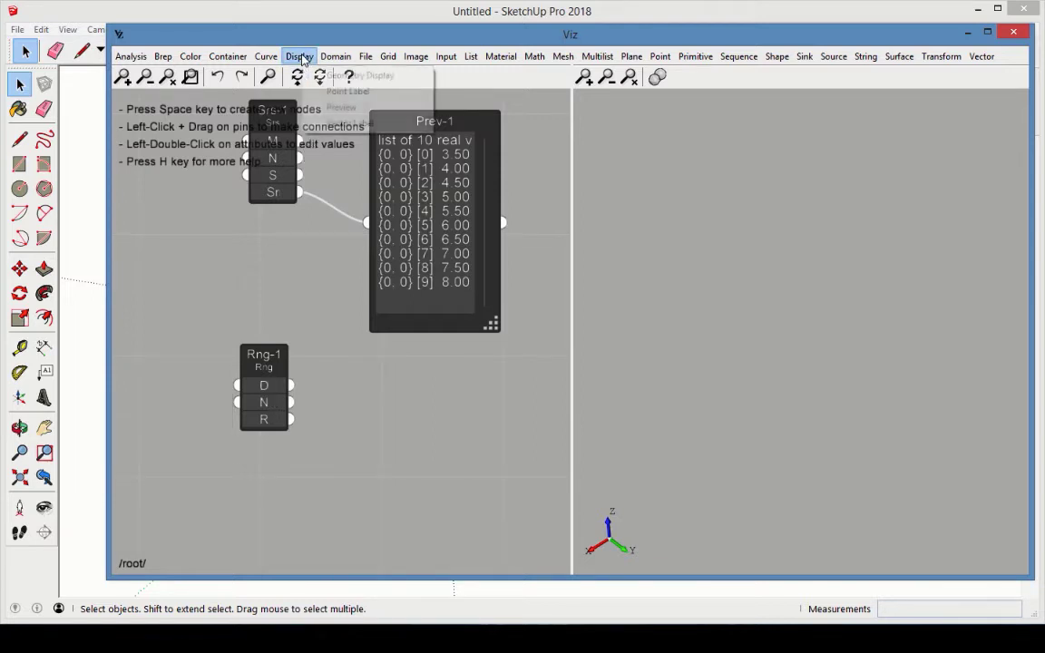
pyautogui.click(343, 106)
pyautogui.moveTo(330, 329); pyautogui.dragTo(398, 424)
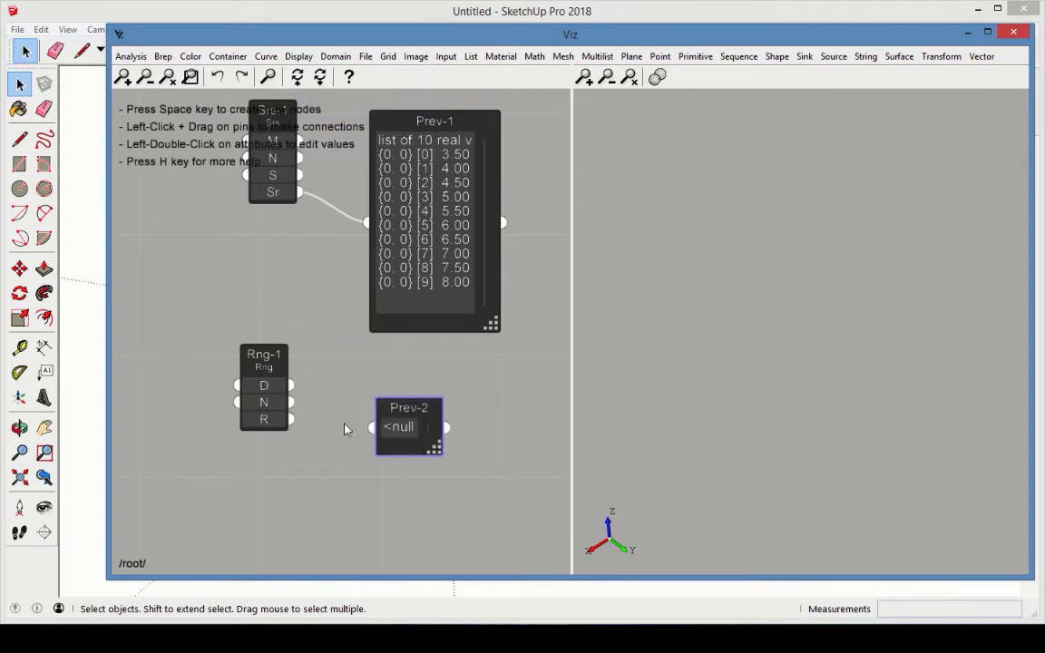
pyautogui.moveTo(290, 421); pyautogui.dragTo(508, 563)
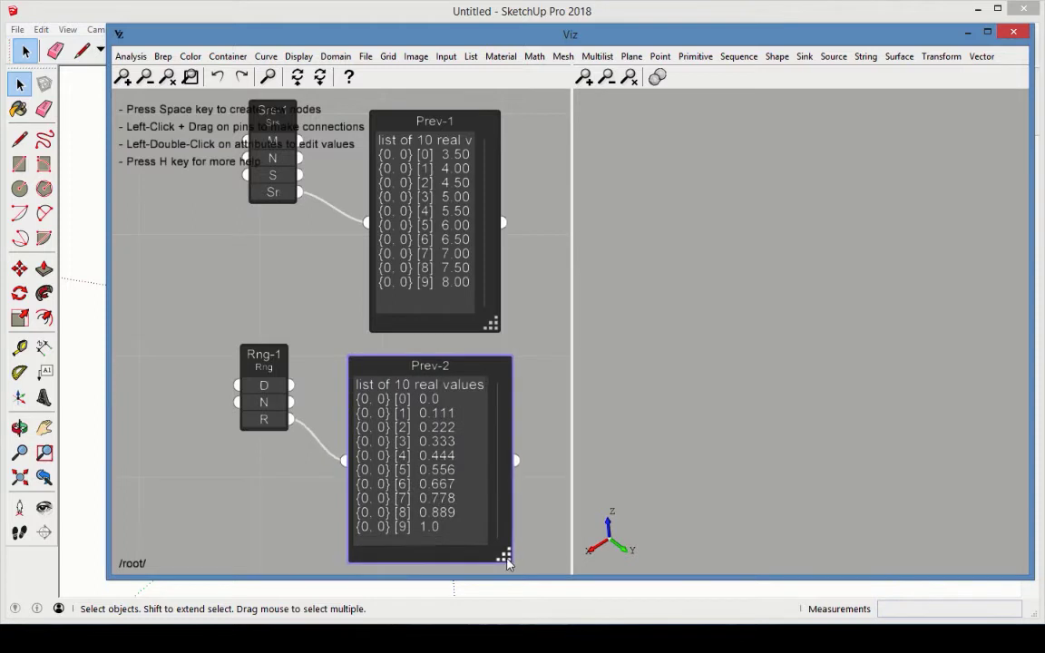
# Step: Set the Range node's number of elements to 11
pyautogui.doubleClick(261, 411)
pyautogui.write('11')
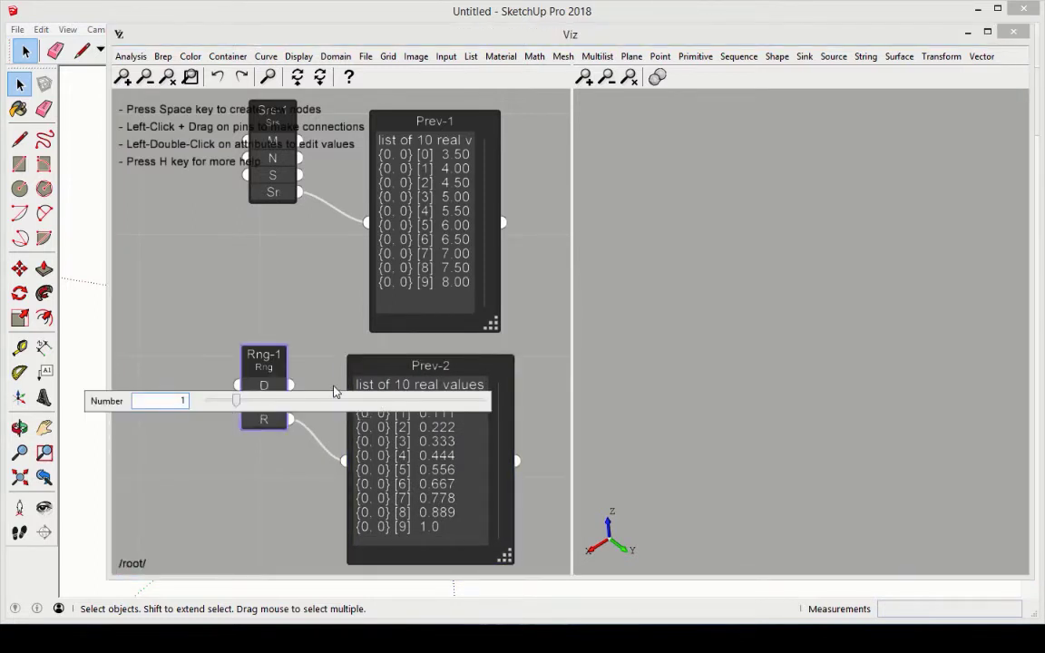
pyautogui.press('Return')
pyautogui.click(208, 477)
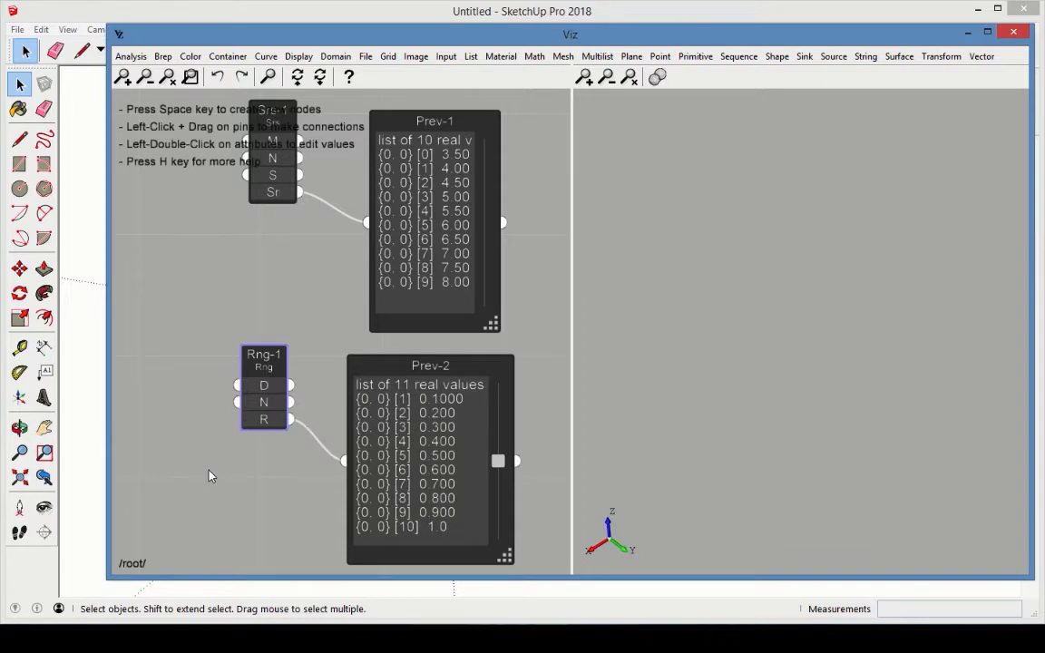
# Step: Add a Random sequence node and place it below the Range node
pyautogui.scroll(-5, 553, 413)
pyautogui.click(737, 56)
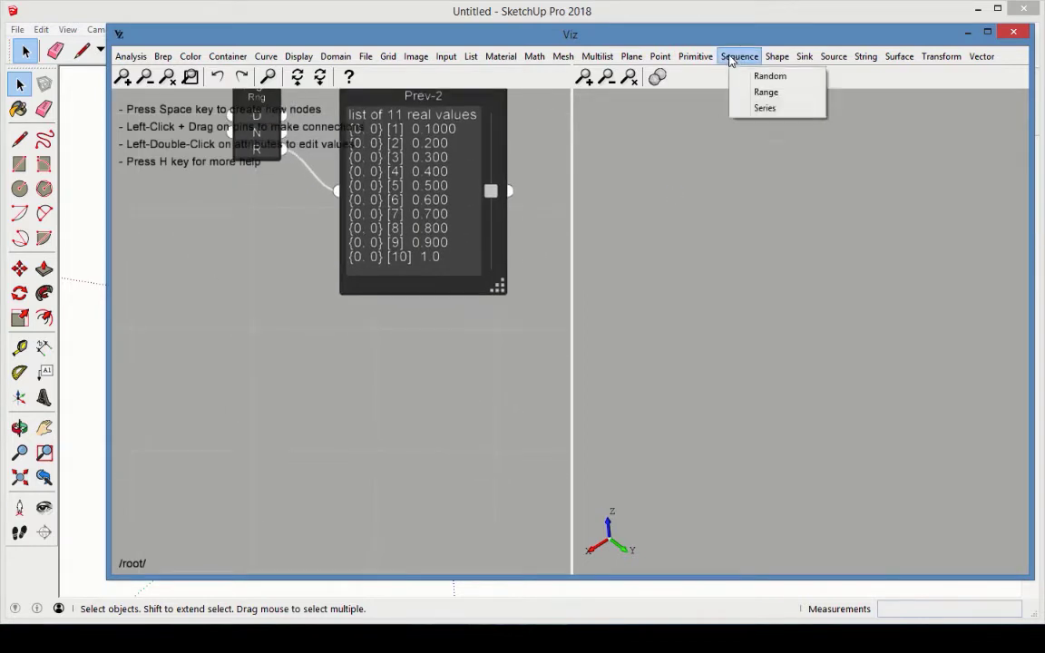
pyautogui.click(770, 76)
pyautogui.click(216, 307)
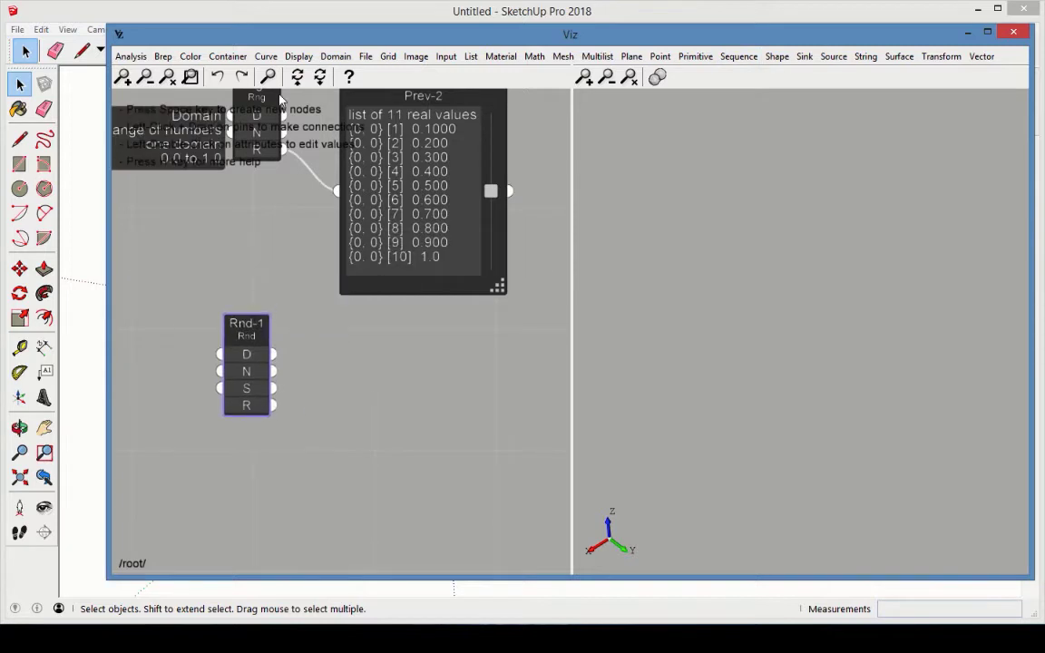
# Step: Add a Preview node beside the Random node, connect the Random output R to it and enlarge it to show the list
pyautogui.click(298, 56)
pyautogui.click(339, 108)
pyautogui.click(380, 334)
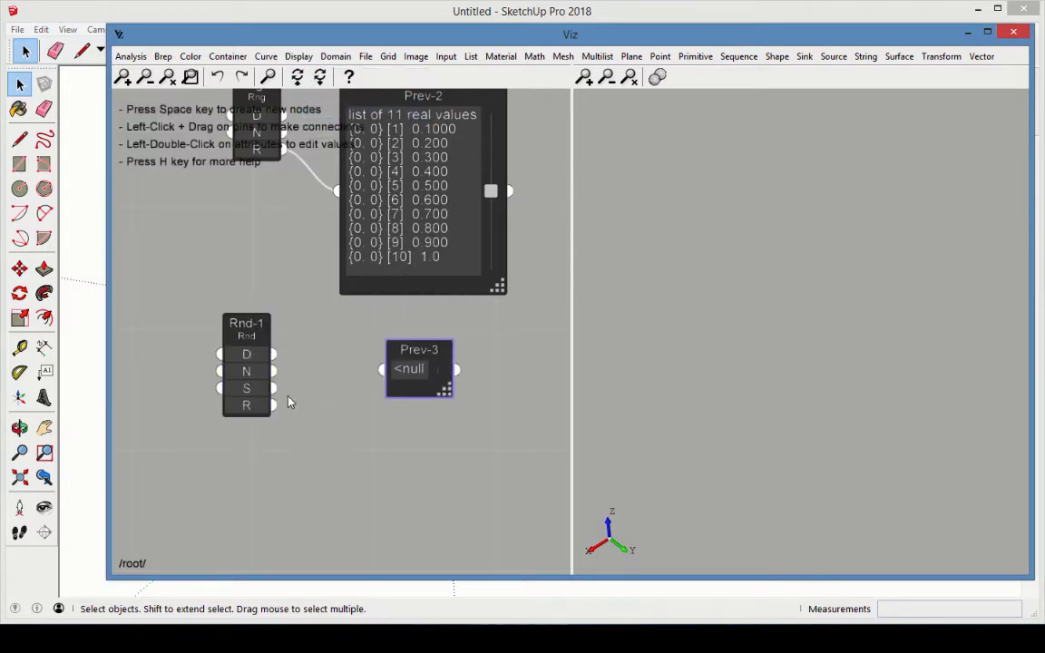
pyautogui.moveTo(274, 405)
pyautogui.mouseDown()
pyautogui.moveTo(340, 335)
pyautogui.moveTo(381, 369)
pyautogui.mouseUp()
pyautogui.moveTo(444, 390)
pyautogui.mouseDown()
pyautogui.moveTo(474, 509)
pyautogui.moveTo(515, 535)
pyautogui.mouseUp()
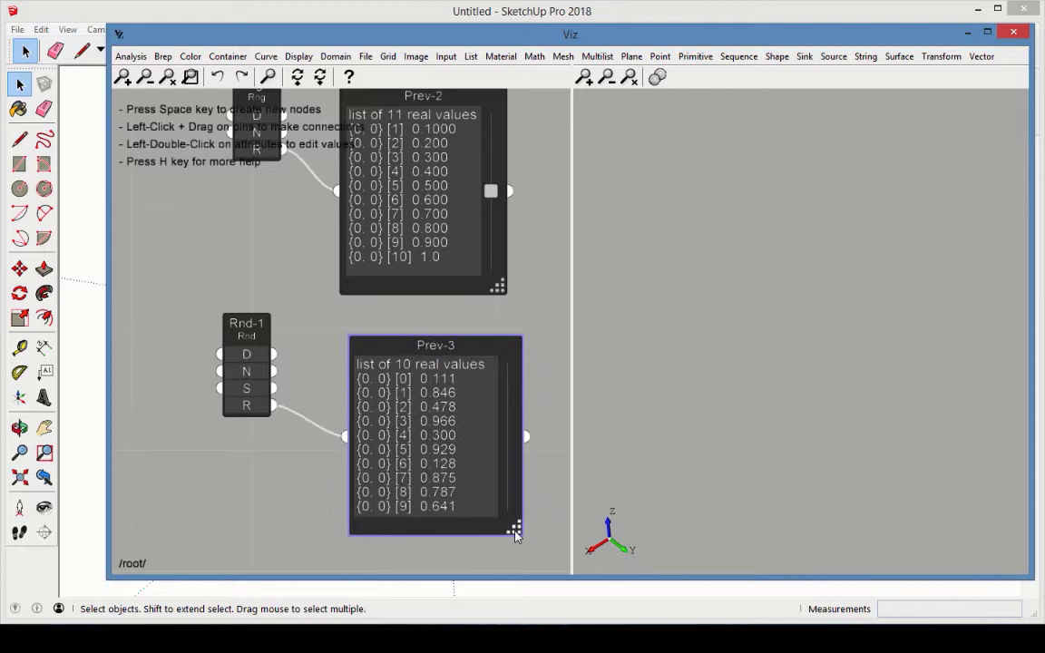
# Step: Change the Random node's seed to 83
pyautogui.moveTo(245, 361)
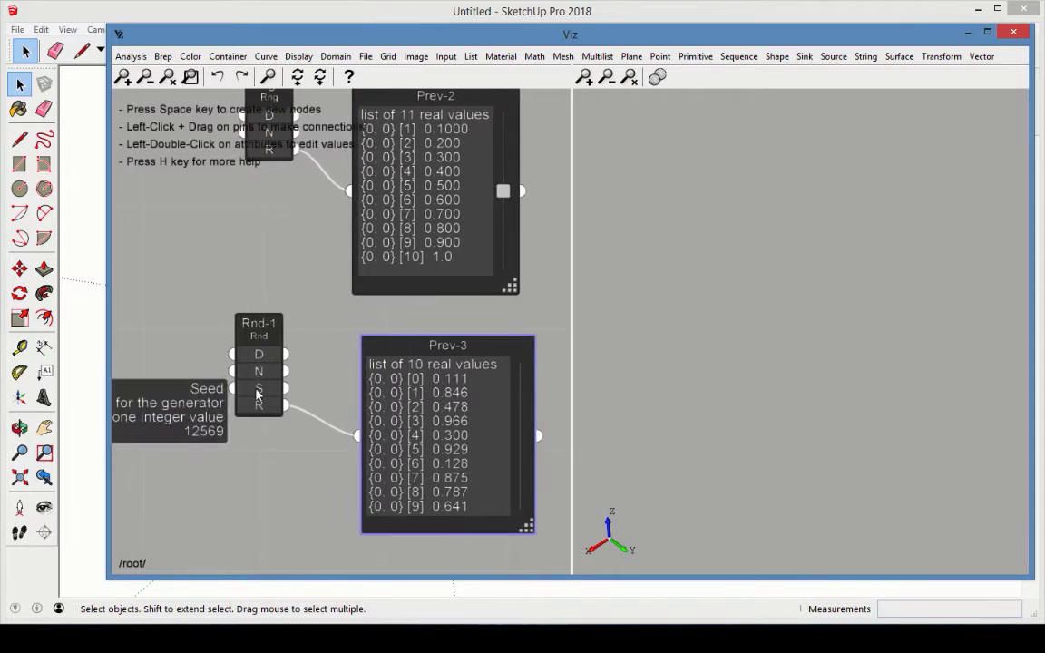
pyautogui.click(260, 395)
pyautogui.doubleClick(260, 394)
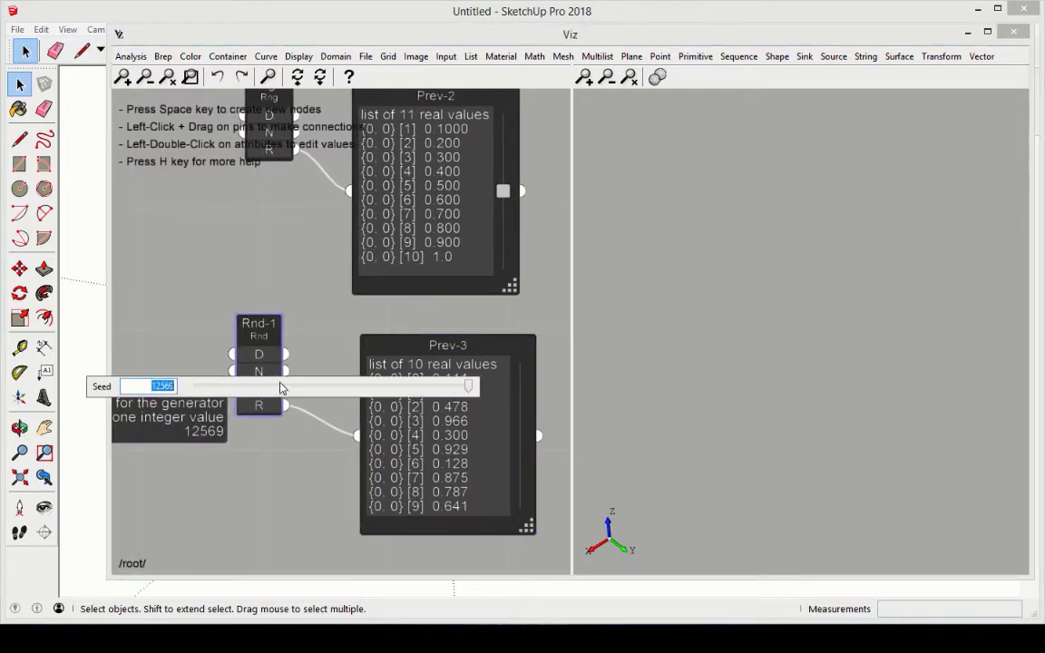
pyautogui.moveTo(468, 385); pyautogui.dragTo(423, 393)
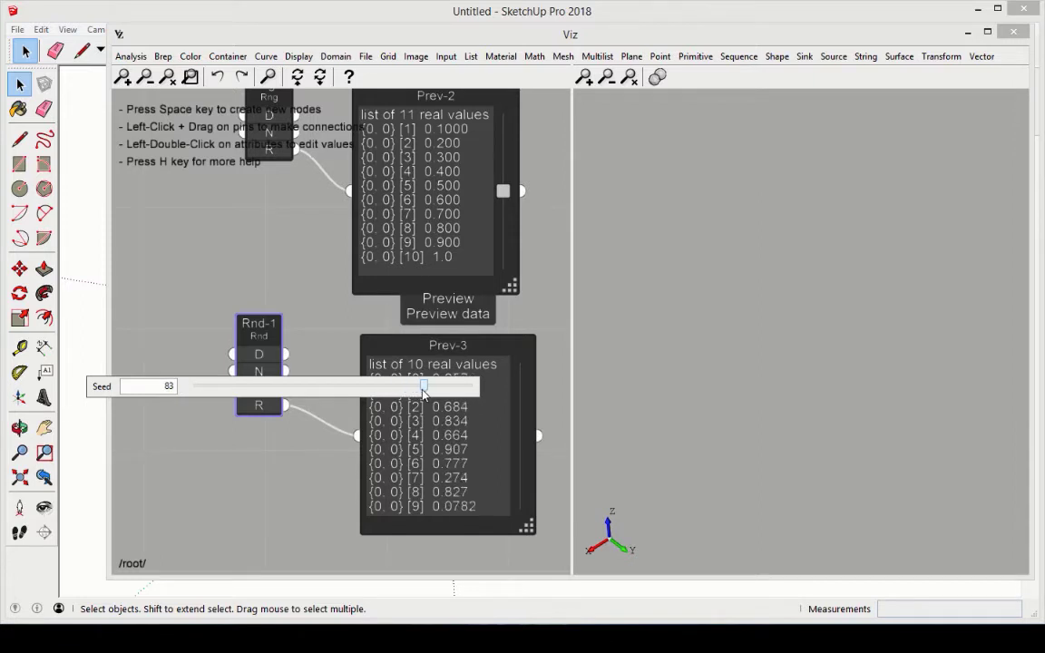
pyautogui.click(302, 466)
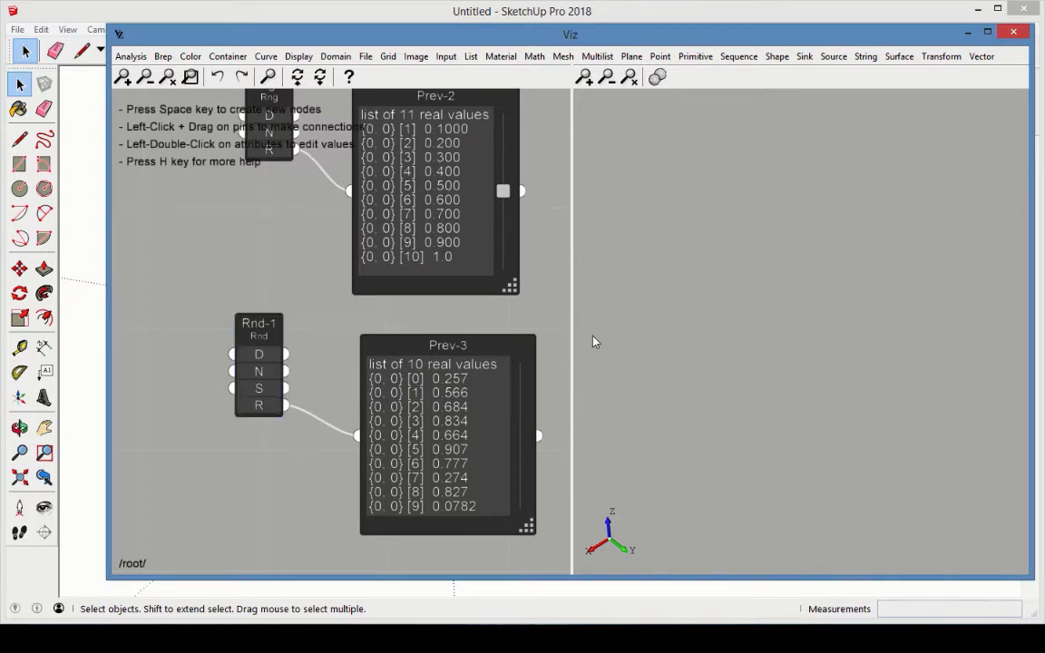
# Step: Delete all Series, Range, Random and Preview nodes from the graph
pyautogui.scroll(-5, 380, 327)
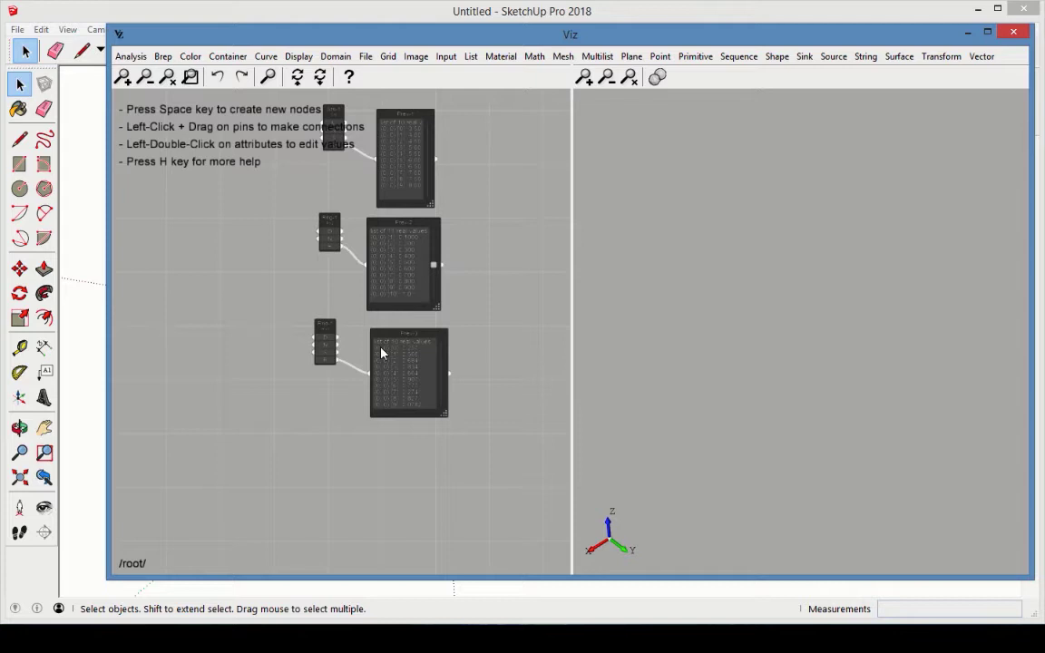
pyautogui.moveTo(483, 450); pyautogui.dragTo(305, 111)
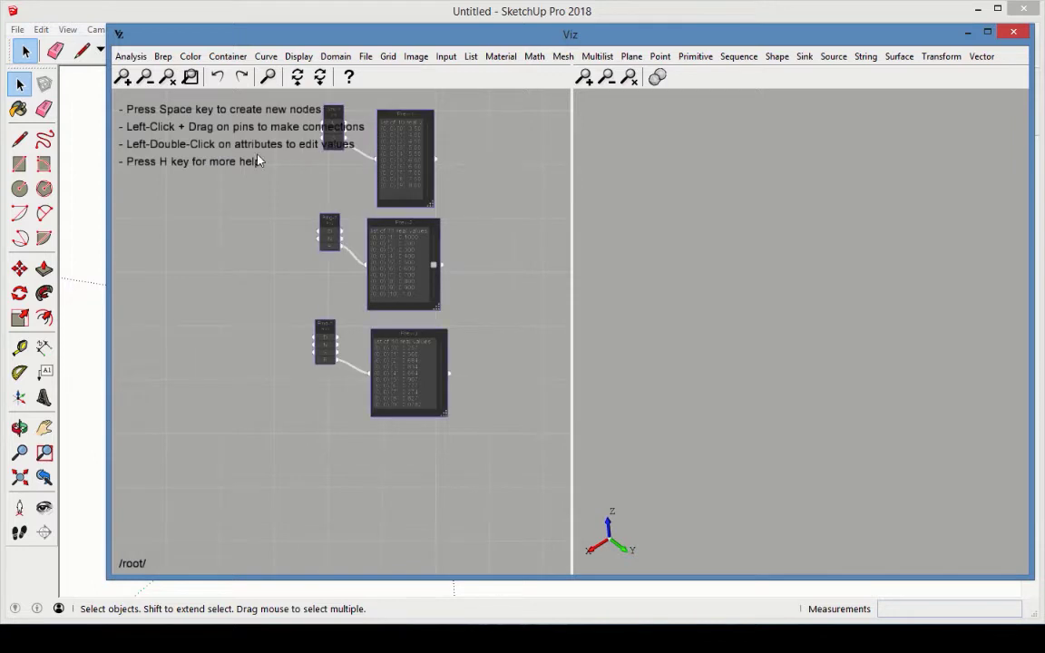
pyautogui.press('Delete')
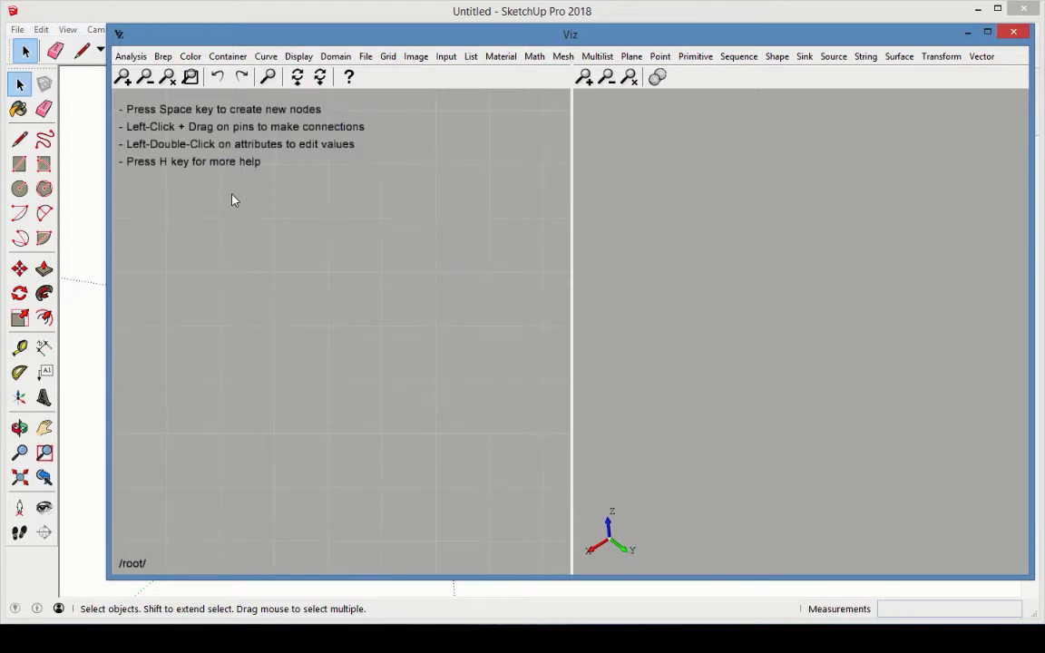
# Step: Add a Range sequence node to the empty graph and set its number of elements to 11
pyautogui.click(738, 57)
pyautogui.click(779, 91)
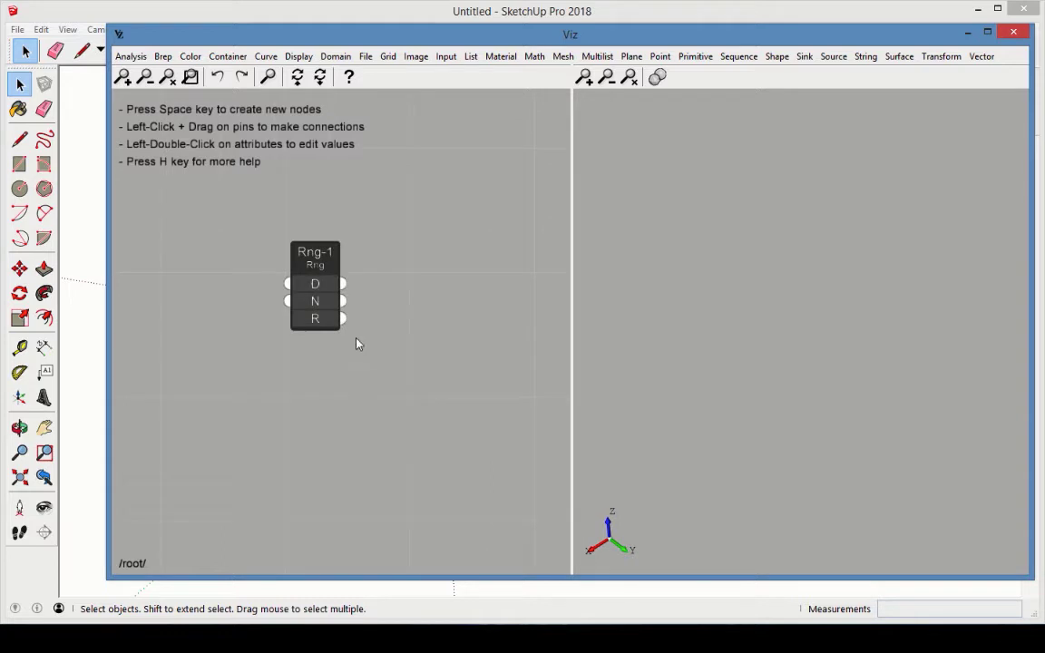
pyautogui.doubleClick(317, 302)
pyautogui.write('11')
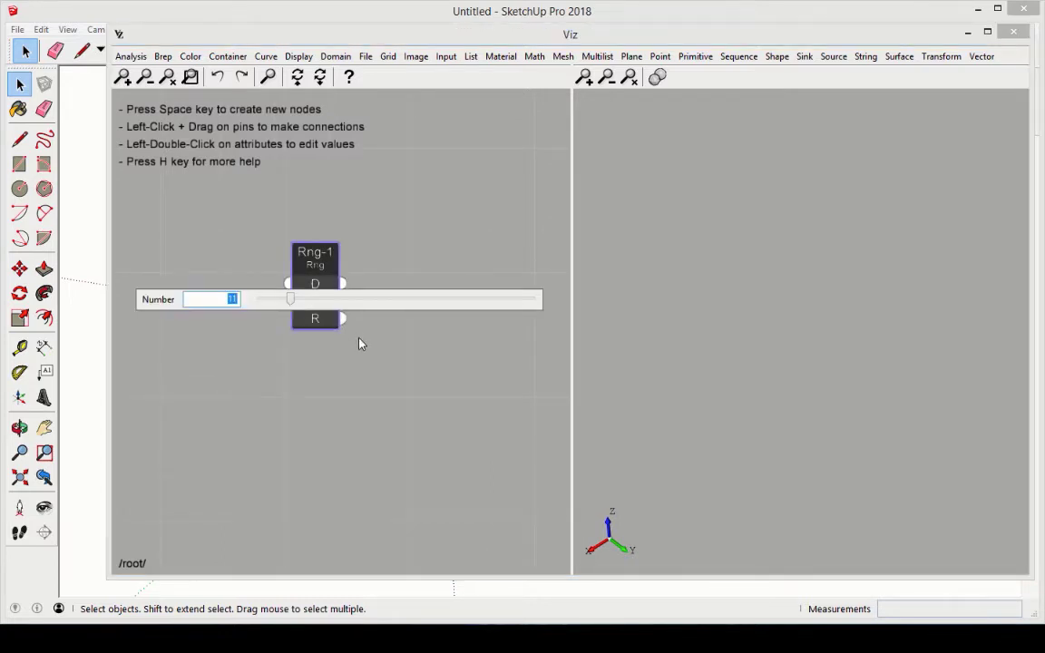
pyautogui.click(363, 384)
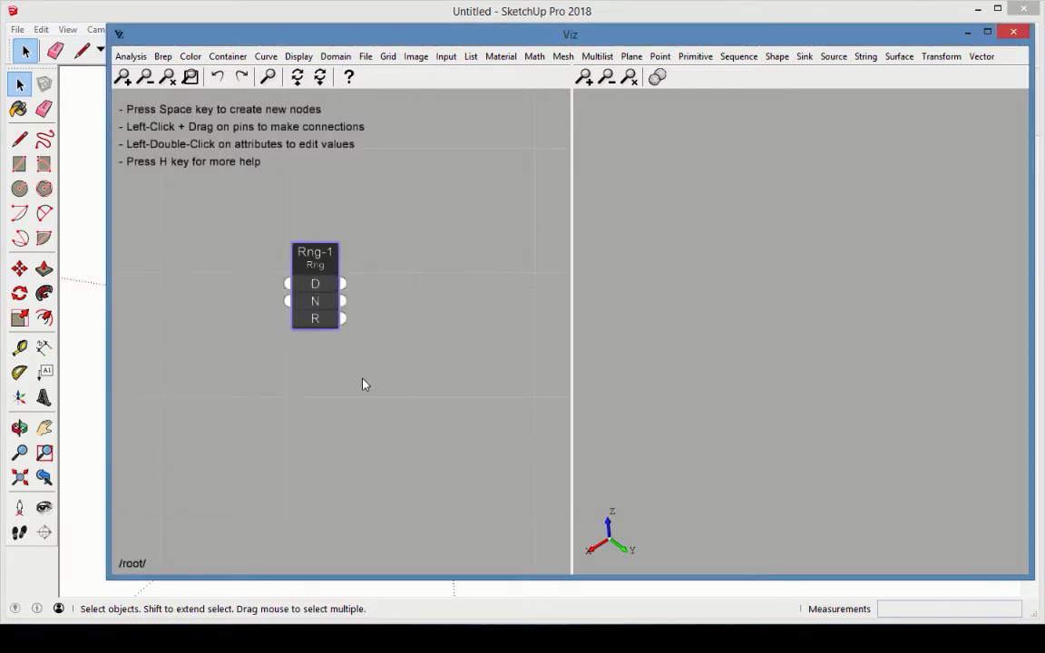
# Step: Add a Preview node, connect the Range output R to it, enlarge it to show the whole list and place it above right of Range
pyautogui.click(299, 57)
pyautogui.click(334, 127)
pyautogui.moveTo(341, 312); pyautogui.dragTo(381, 274)
pyautogui.moveTo(446, 296); pyautogui.dragTo(537, 479)
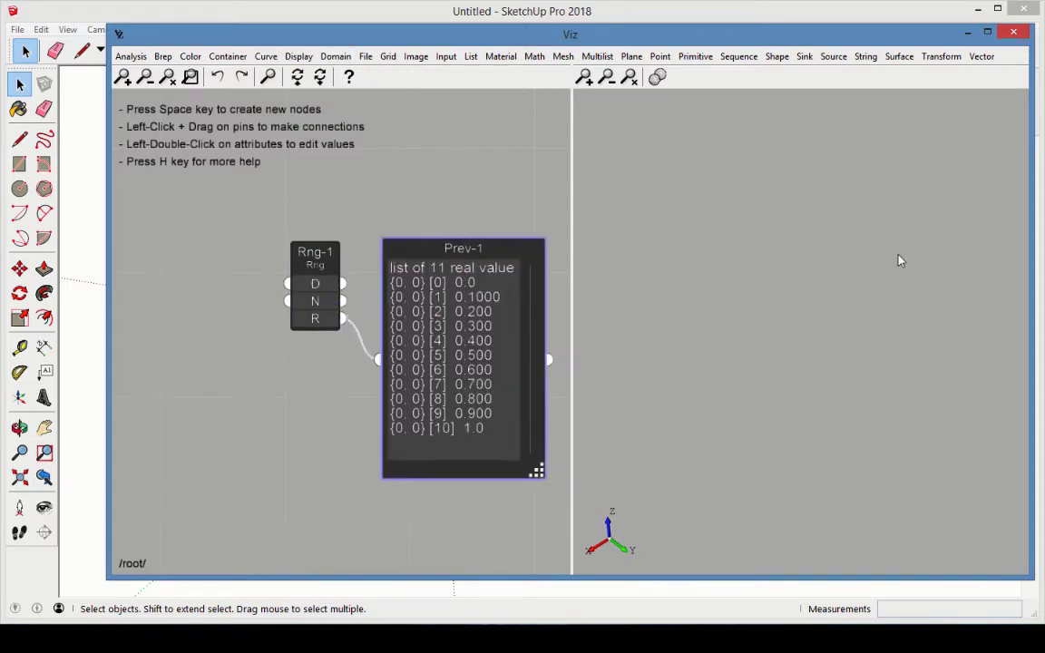
pyautogui.moveTo(469, 248); pyautogui.dragTo(463, 113)
# Step: Add a Point node below the Preview node and connect the Range output R to its X input
pyautogui.click(661, 56)
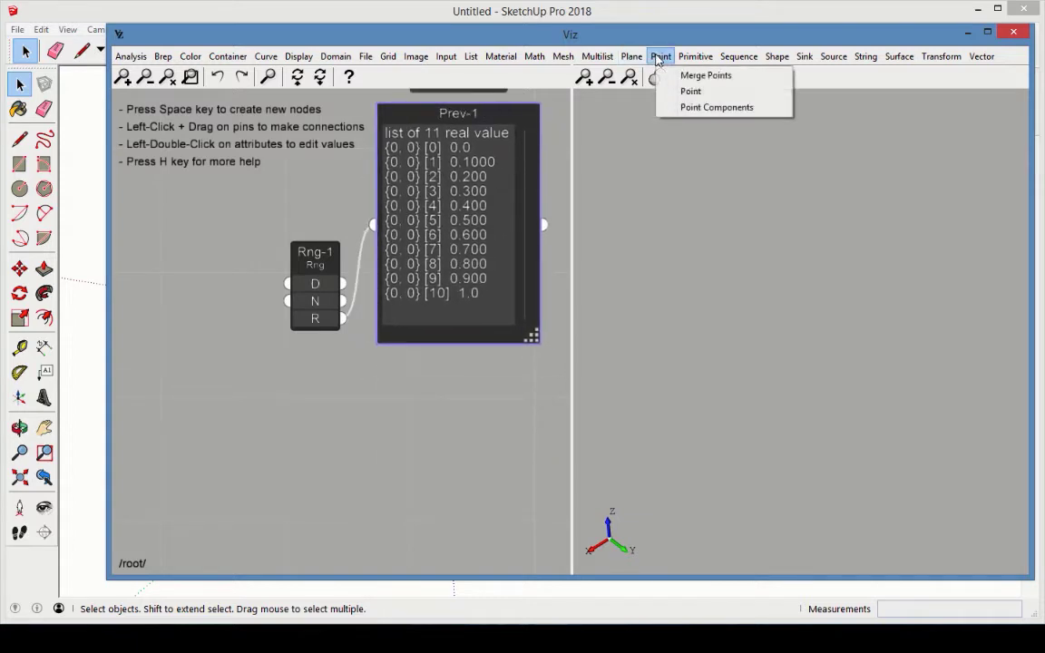
pyautogui.click(690, 91)
pyautogui.moveTo(340, 283); pyautogui.dragTo(413, 381)
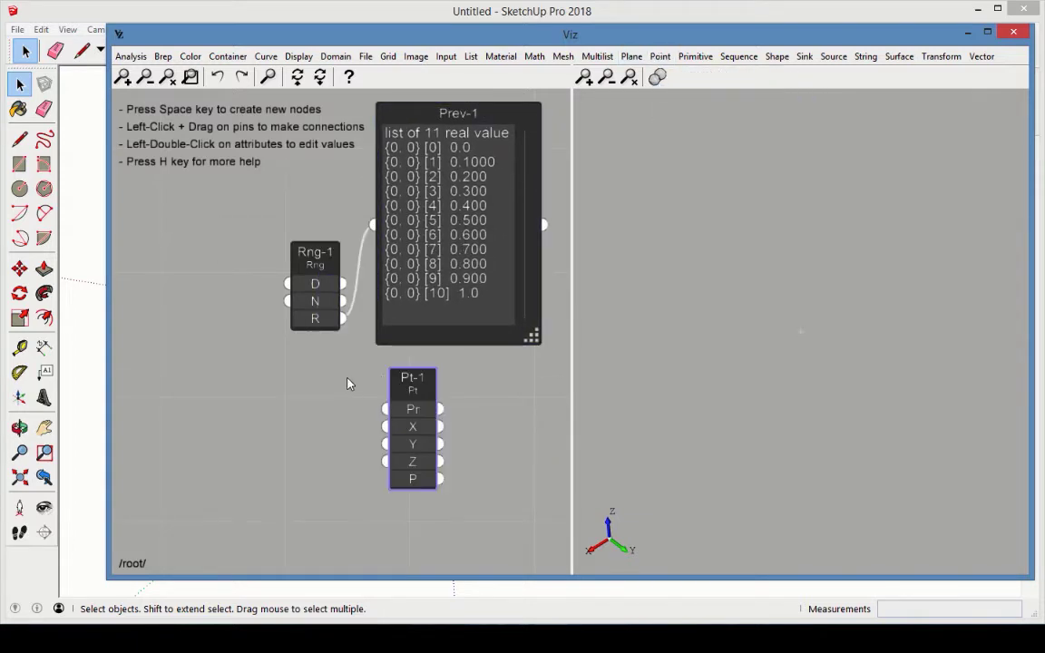
pyautogui.moveTo(348, 324)
pyautogui.moveTo(347, 323); pyautogui.dragTo(387, 433)
pyautogui.scroll(-2, 279, 325)
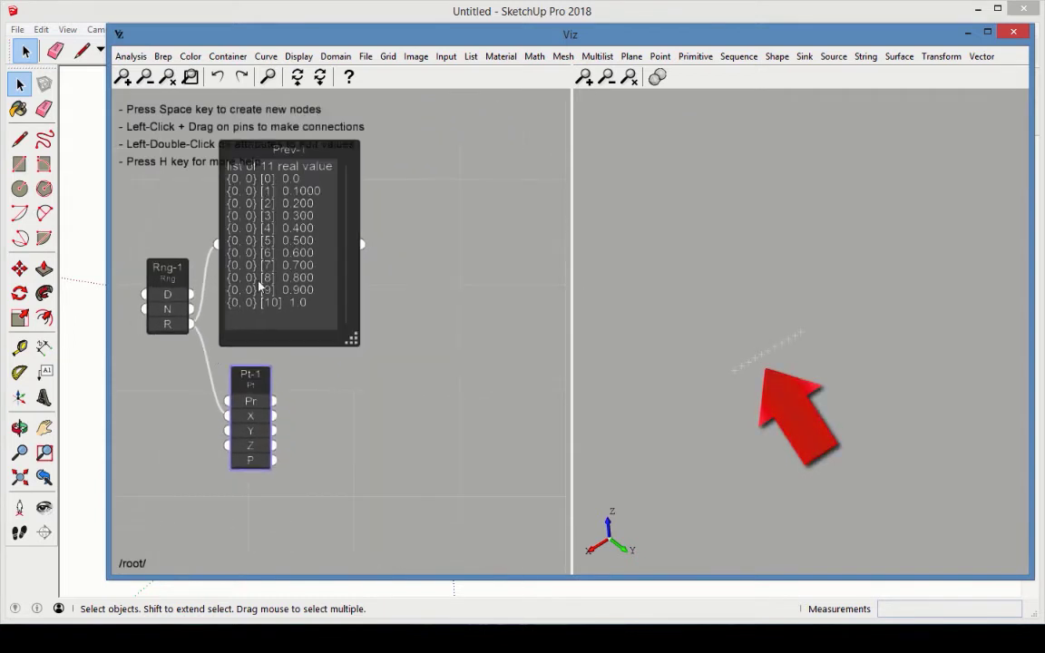
# Step: Add a second Preview node beside the Point node, connect the Point output P to it and enlarge it to show the list
pyautogui.click(300, 56)
pyautogui.click(337, 111)
pyautogui.moveTo(359, 345); pyautogui.dragTo(367, 417)
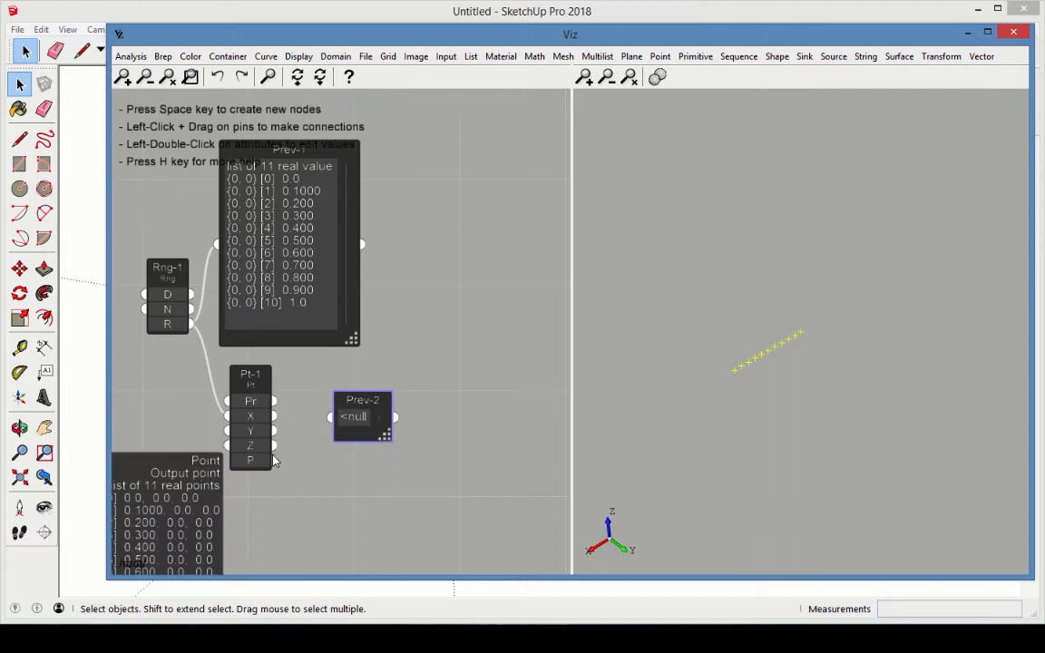
pyautogui.moveTo(275, 460); pyautogui.dragTo(332, 421)
pyautogui.moveTo(388, 444); pyautogui.dragTo(535, 575)
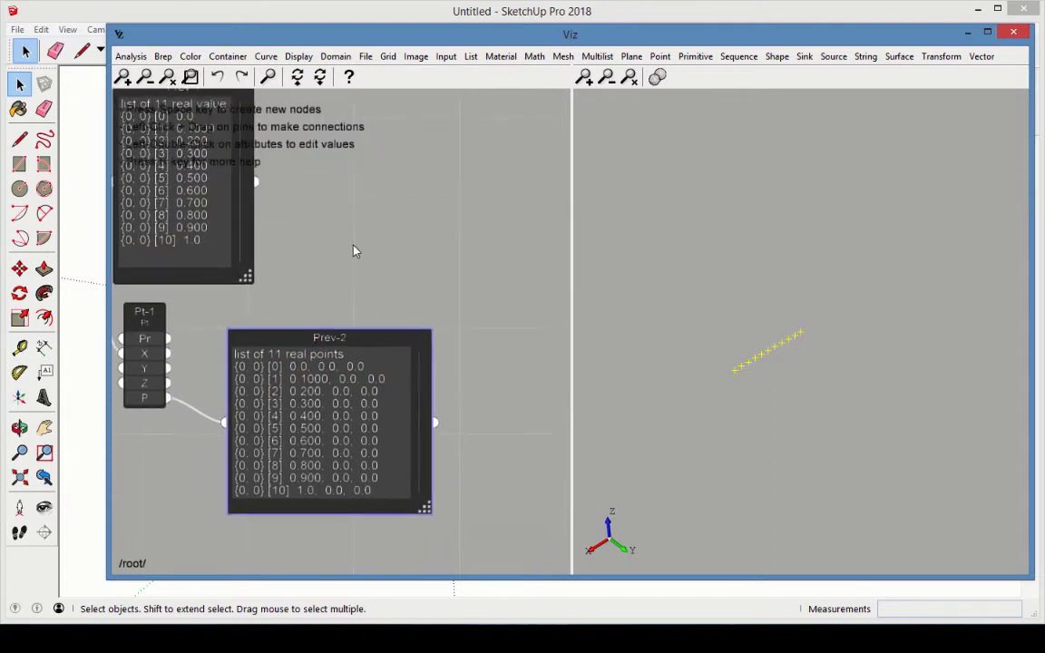
# Step: Add a Point Sink node below the second Preview node and connect the Point output P to its P input
pyautogui.click(805, 57)
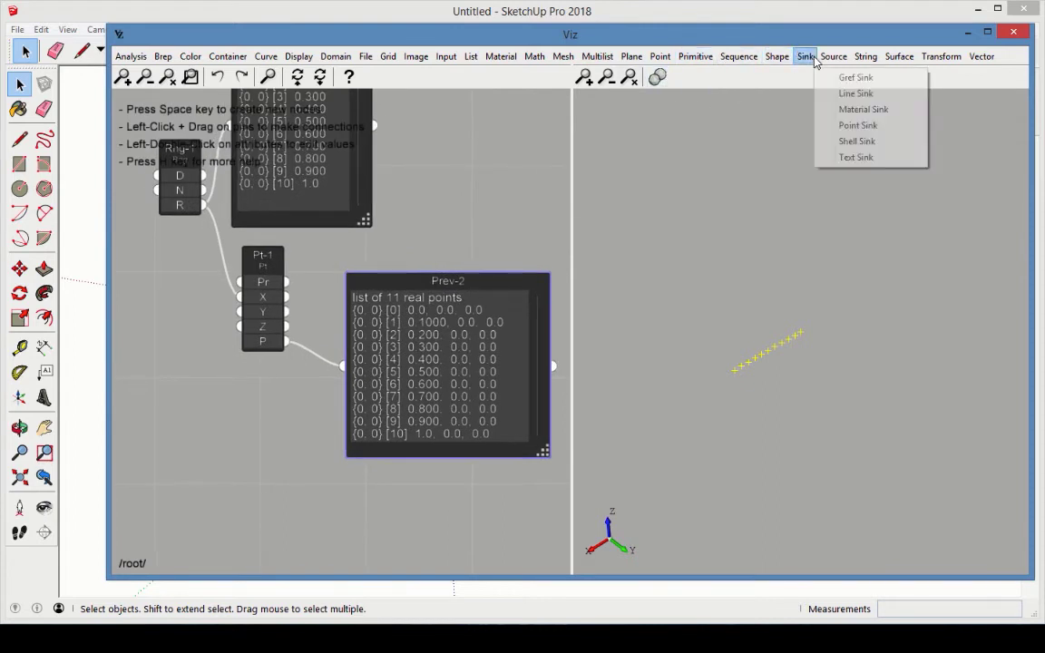
pyautogui.click(853, 125)
pyautogui.click(345, 464)
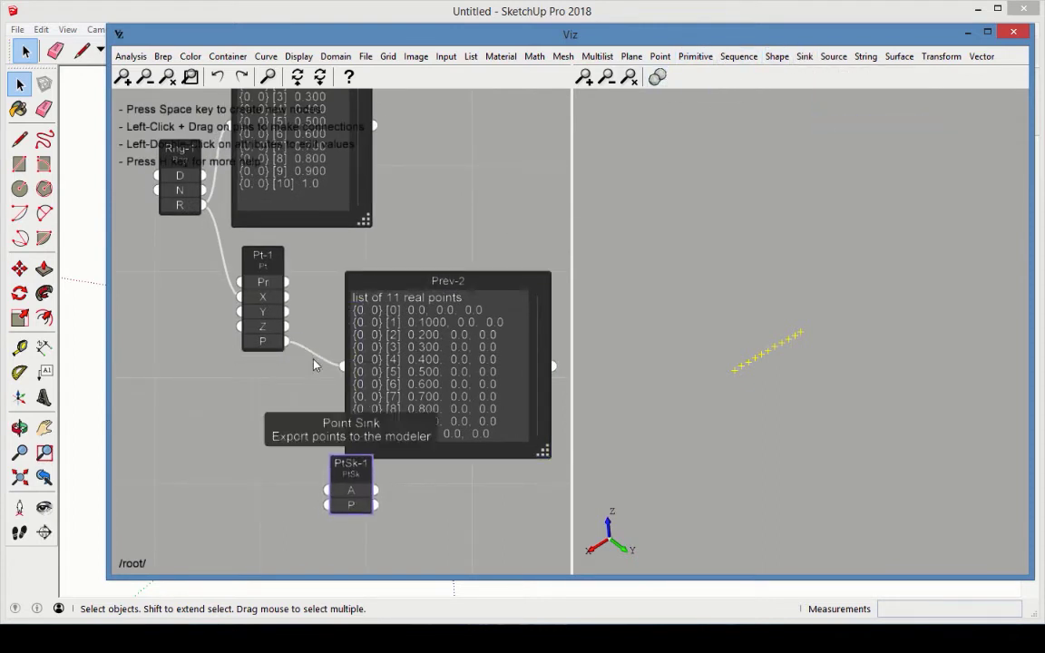
pyautogui.moveTo(287, 341); pyautogui.dragTo(327, 504)
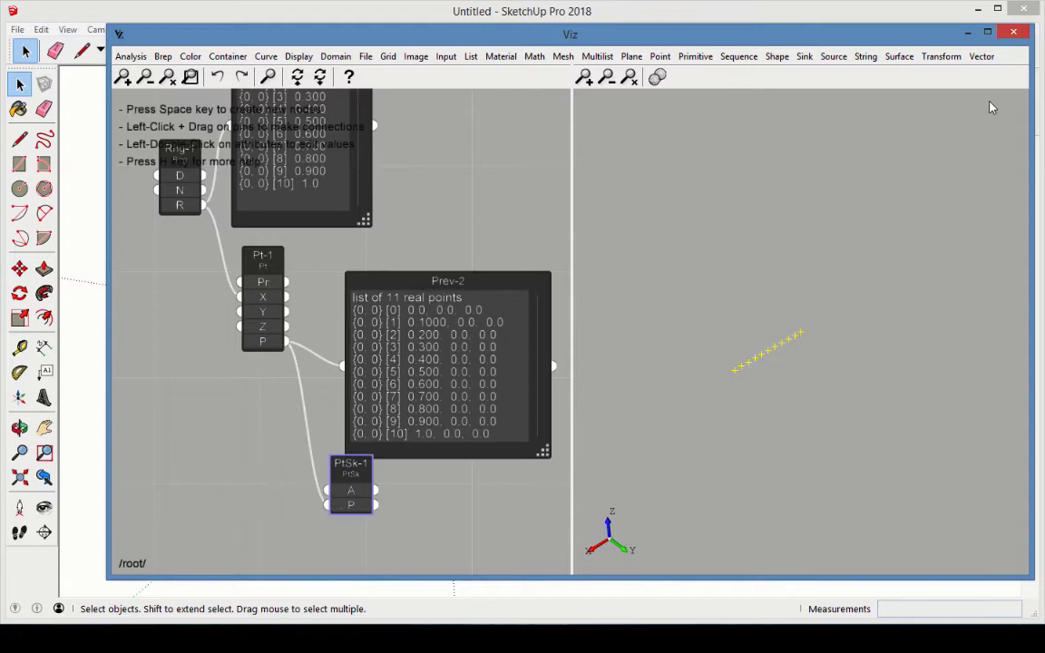
# Step: Minimize the Viz window and examine the exported points in the SketchUp model from another angle
pyautogui.click(967, 32)
pyautogui.moveTo(526, 270)
pyautogui.mouseDown(button='middle')
pyautogui.moveTo(543, 275)
pyautogui.moveTo(451, 274)
pyautogui.mouseUp(button='middle')
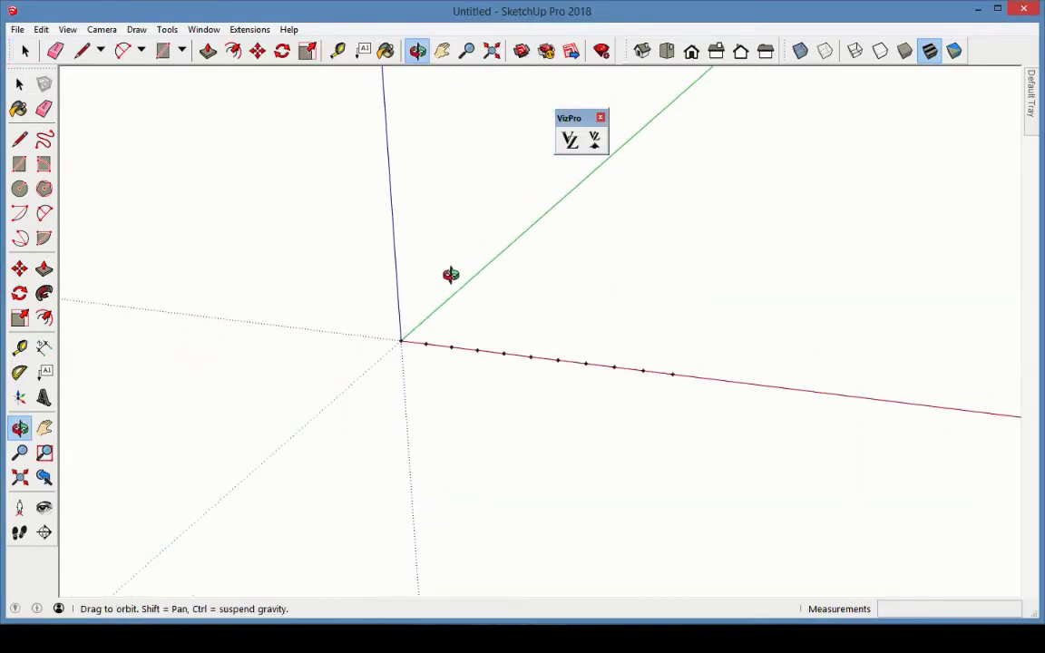
pyautogui.press('space')
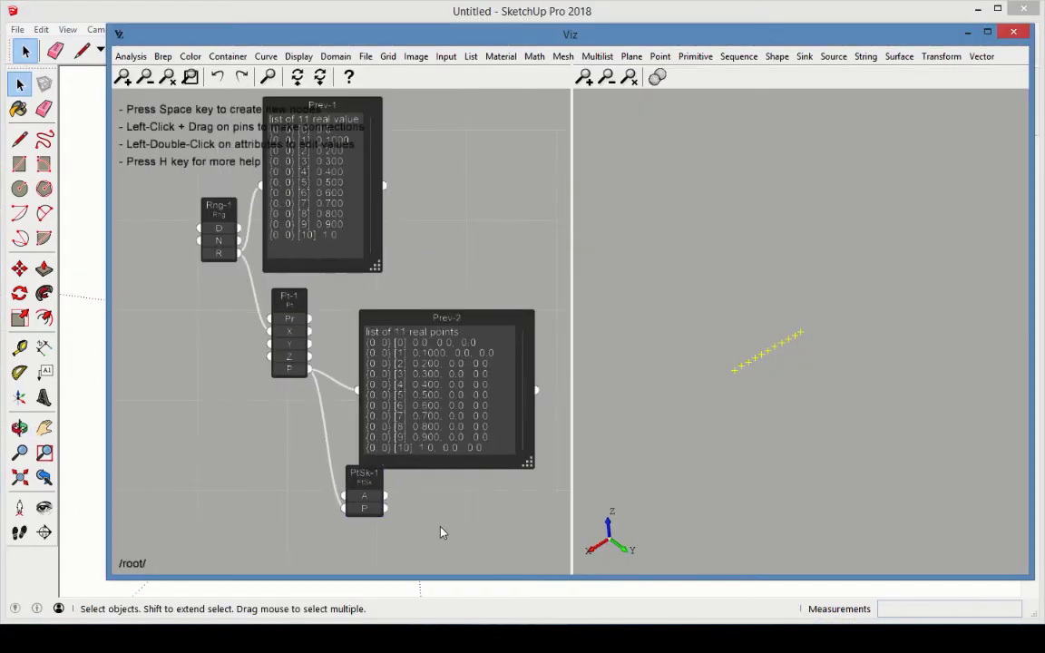
# Step: Delete all Range, Point, Preview and Point Sink nodes from the graph
pyautogui.scroll(-1, 441, 533)
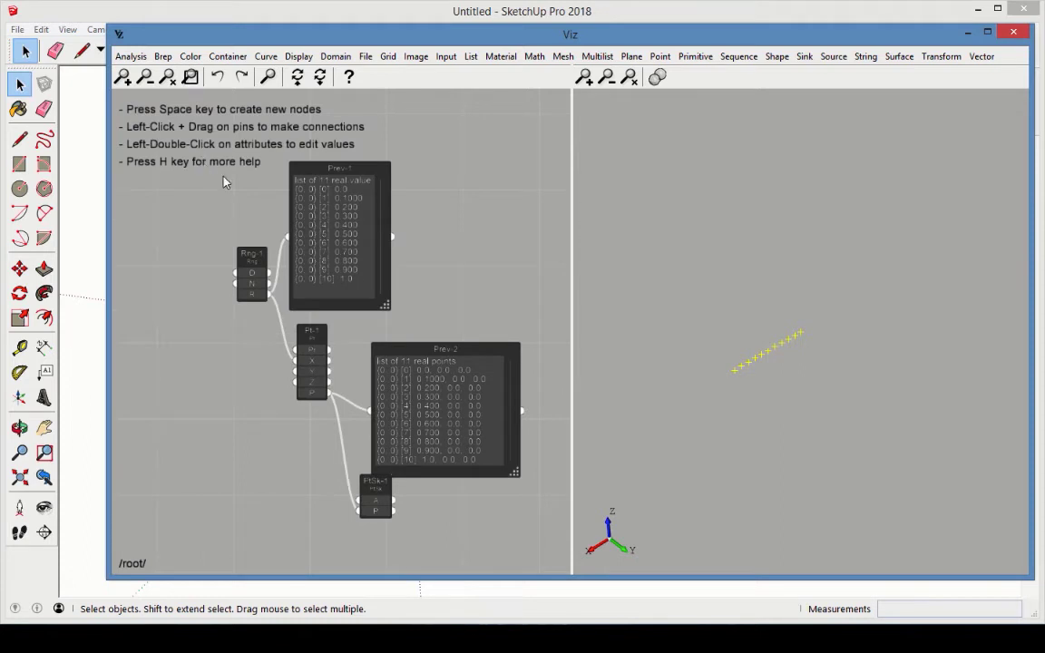
pyautogui.moveTo(196, 147); pyautogui.dragTo(545, 565)
pyautogui.press('Delete')
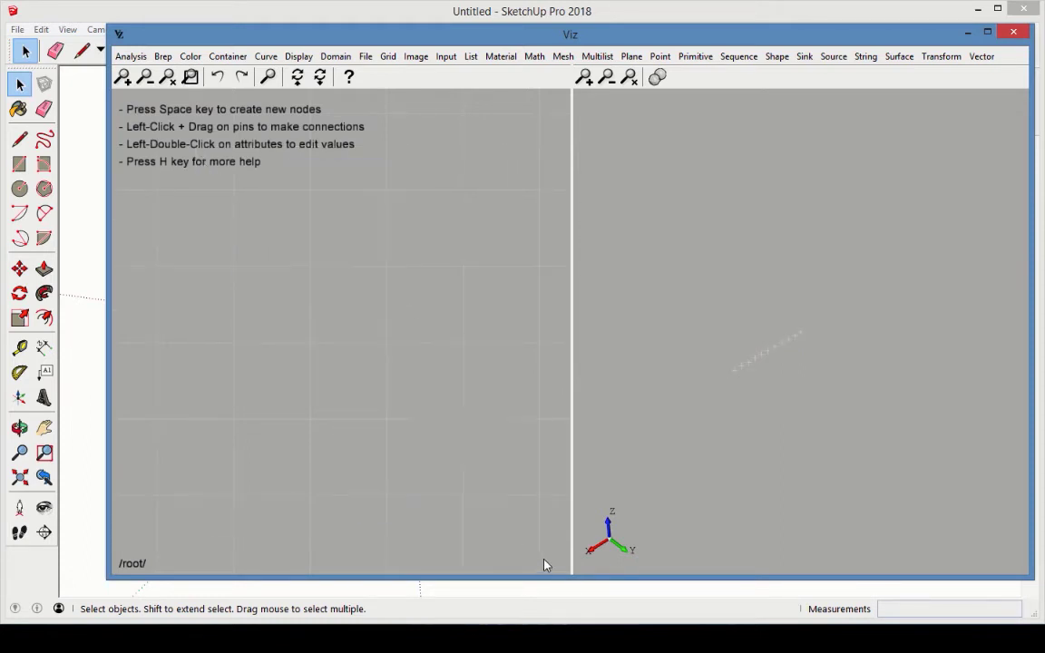
pyautogui.hotkey('ctrl', 'z')
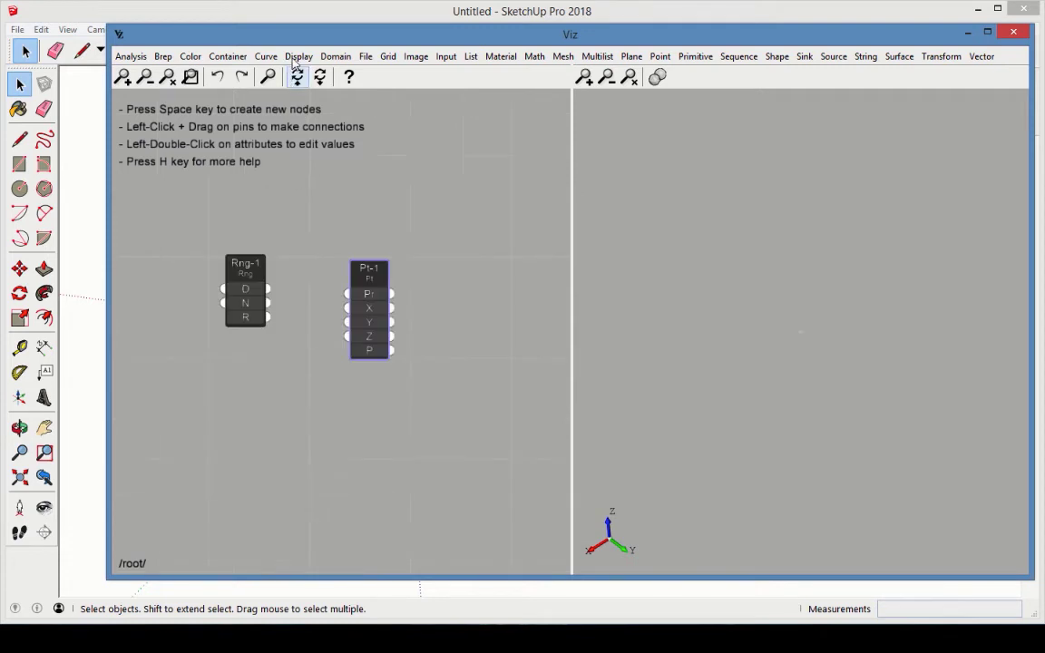
# Step: Add a Preview node above the Range and Point nodes, connect the Range output R to it and enlarge it to show the list
pyautogui.click(298, 56)
pyautogui.click(319, 110)
pyautogui.click(313, 204)
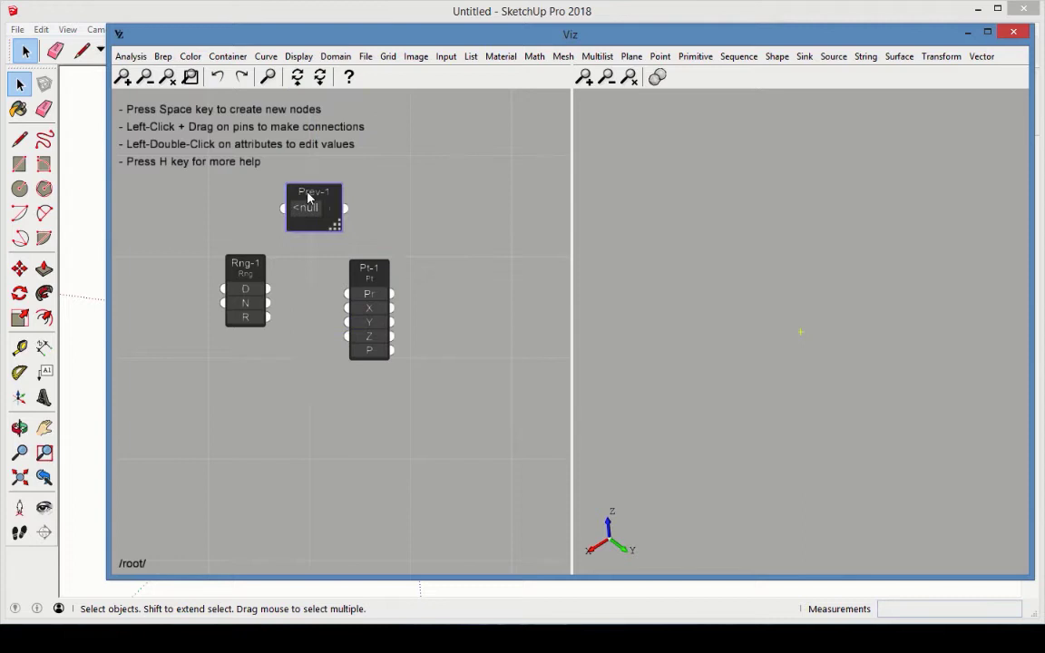
pyautogui.moveTo(250, 272); pyautogui.dragTo(199, 263)
pyautogui.moveTo(215, 308); pyautogui.dragTo(429, 375)
# Step: Move the Point node below the Preview node and connect the Range output R to its X input
pyautogui.moveTo(352, 296); pyautogui.dragTo(291, 413)
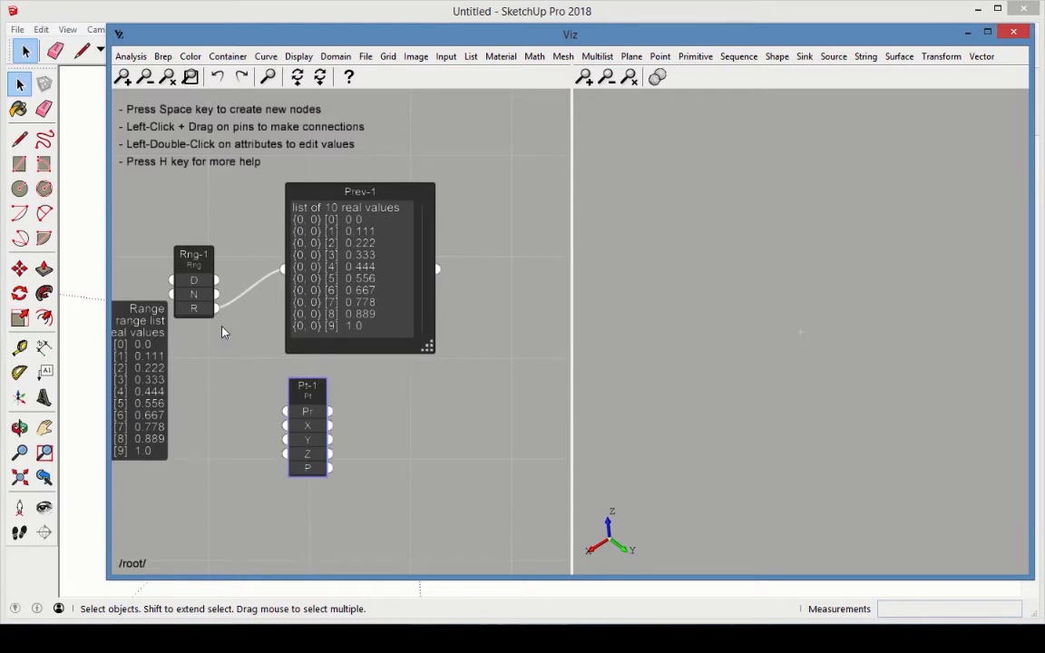
pyautogui.moveTo(215, 308); pyautogui.dragTo(289, 434)
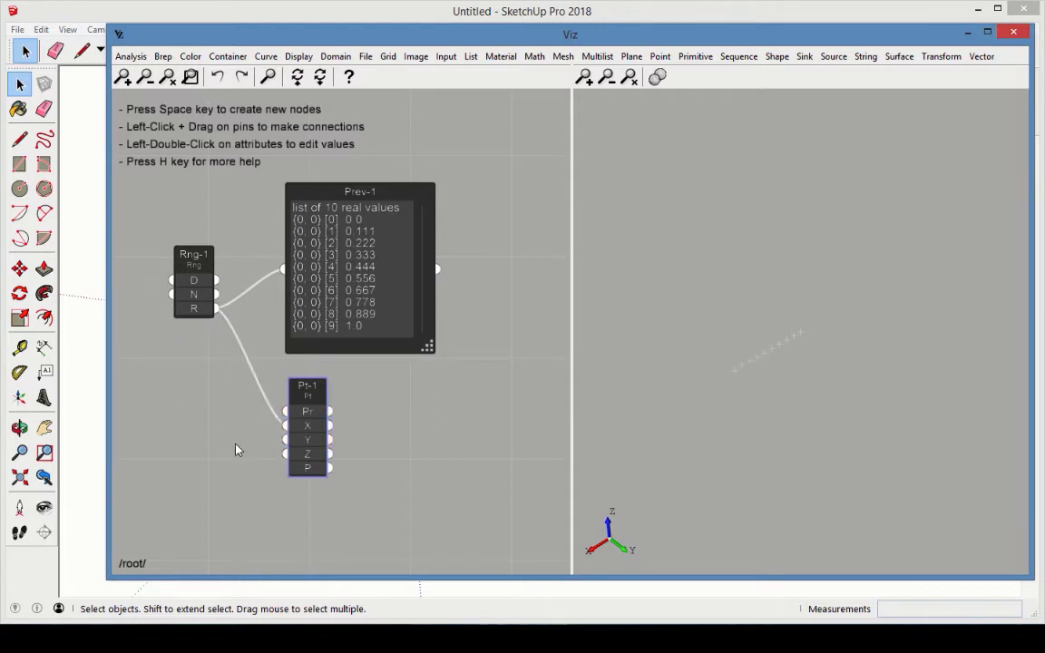
pyautogui.click(481, 518)
# Step: Add a second Range node below the first and connect its output R to a new, enlarged Preview node
pyautogui.moveTo(463, 505); pyautogui.dragTo(533, 406, button='middle')
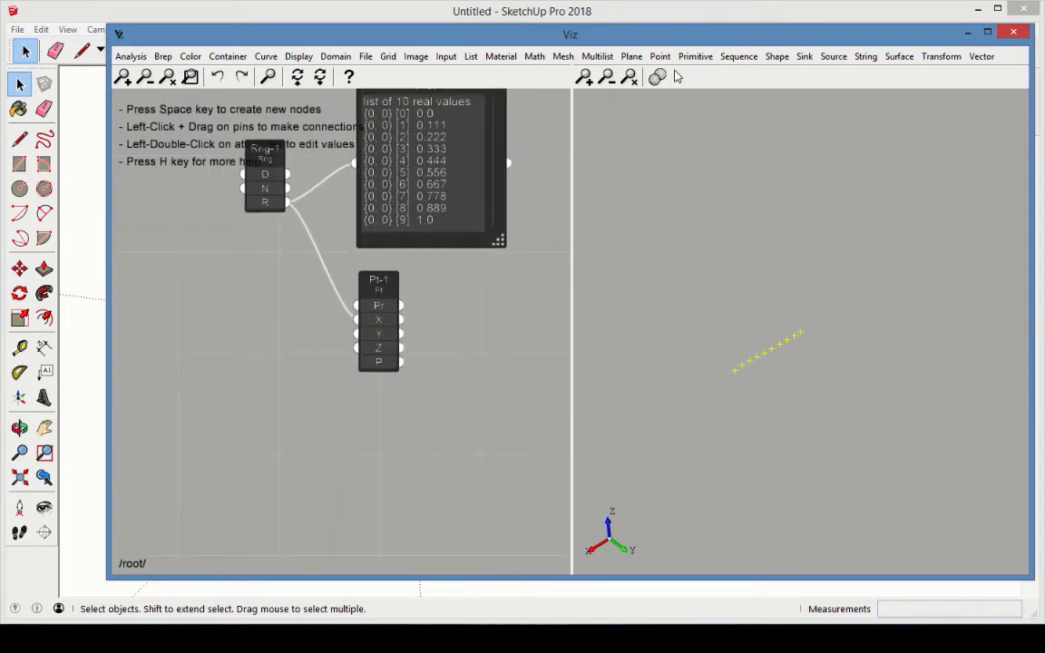
pyautogui.click(739, 56)
pyautogui.click(760, 90)
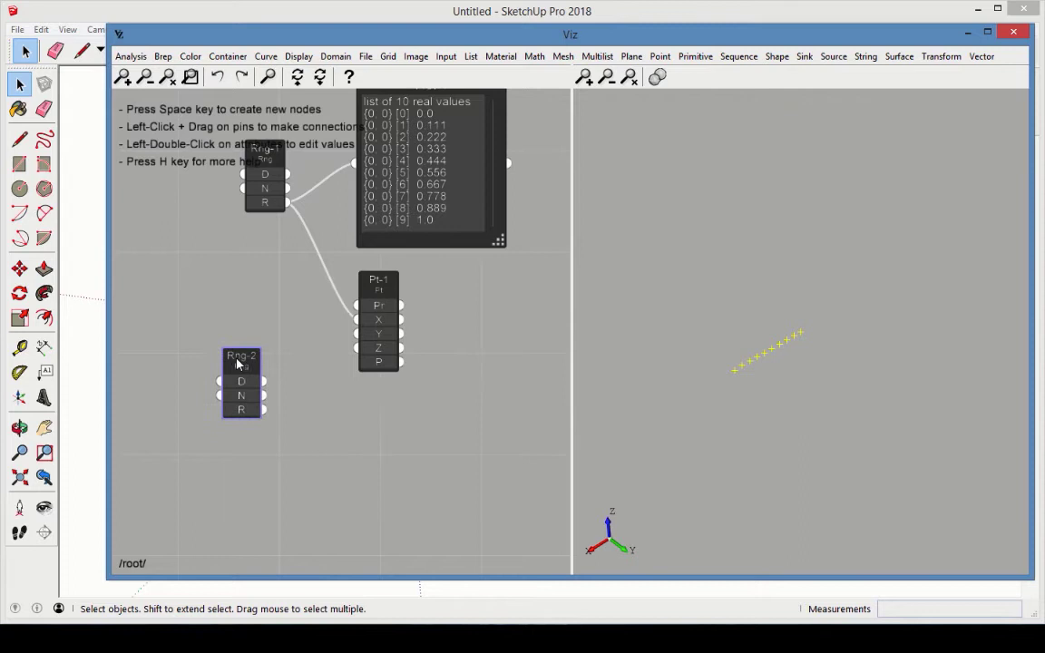
pyautogui.click(299, 57)
pyautogui.click(327, 109)
pyautogui.click(326, 449)
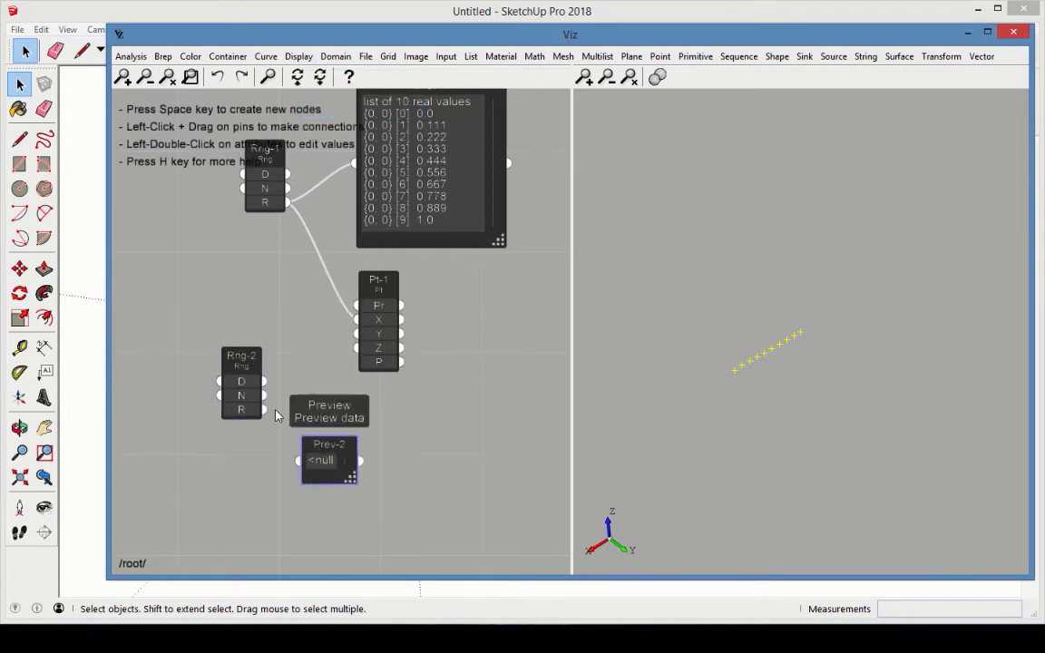
pyautogui.moveTo(264, 410); pyautogui.dragTo(504, 578)
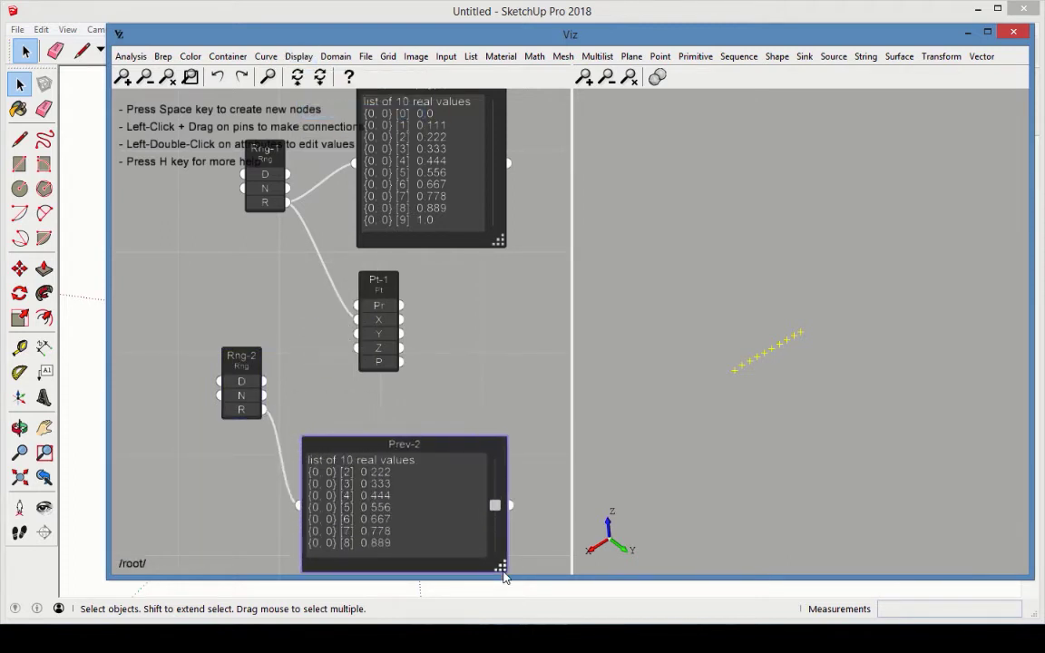
# Step: Connect the second Range output R to the Point node's Y input and set that Range's number of elements to 5
pyautogui.moveTo(264, 410); pyautogui.dragTo(359, 334)
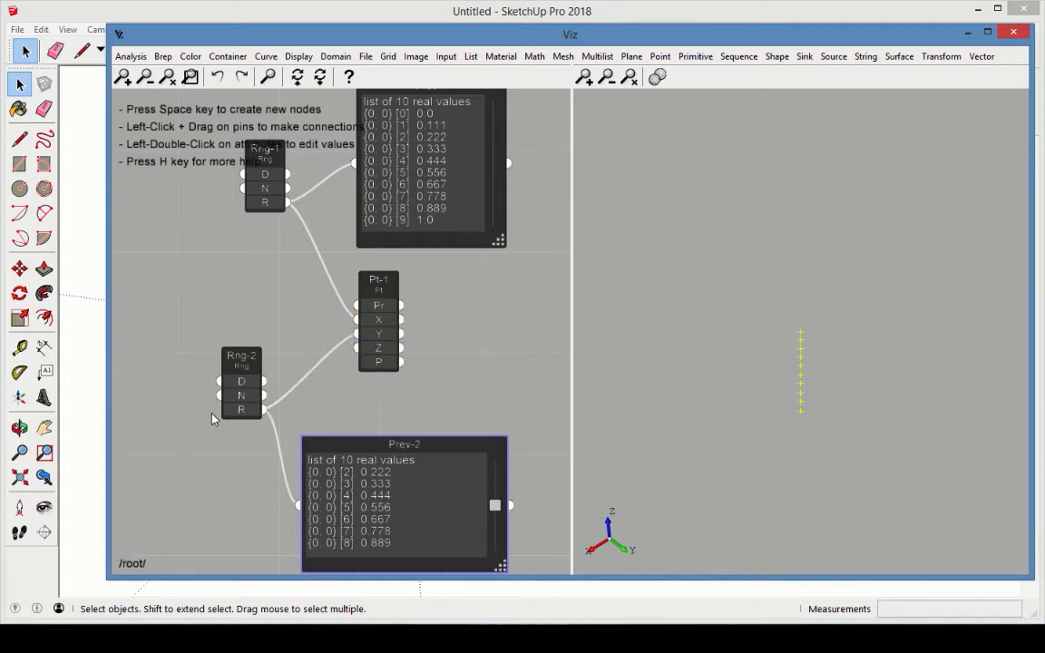
pyautogui.doubleClick(239, 397)
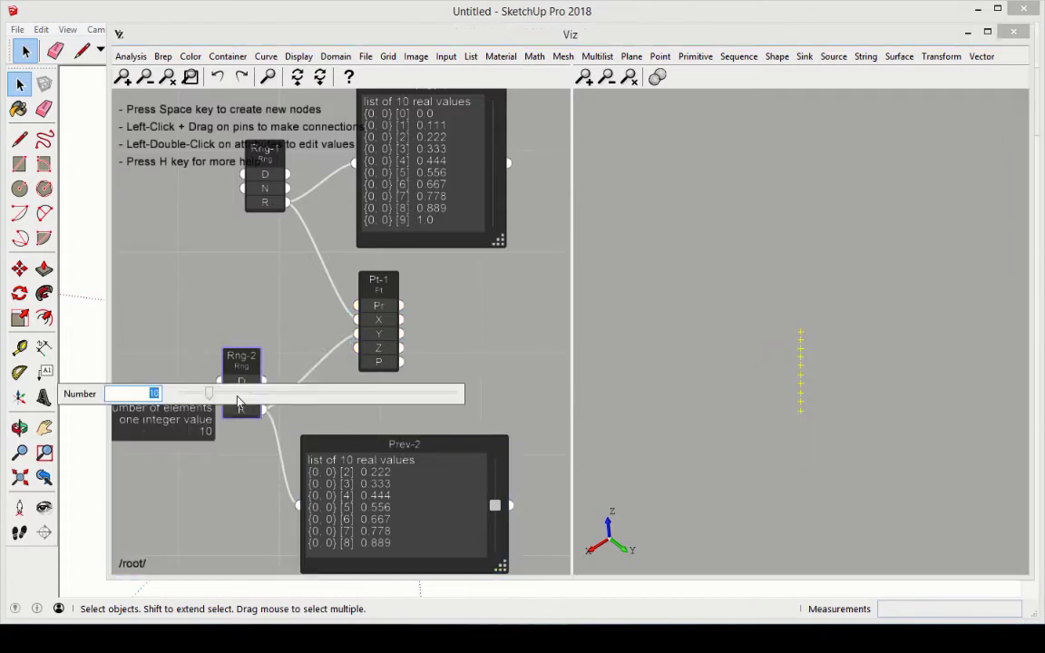
pyautogui.write('5')
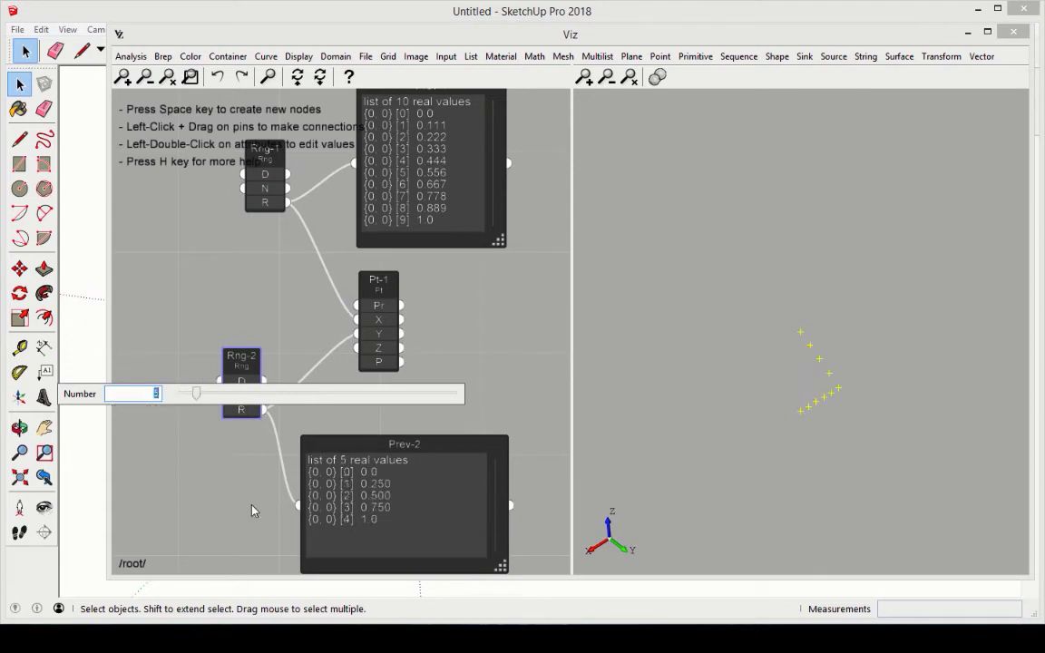
pyautogui.click(250, 508)
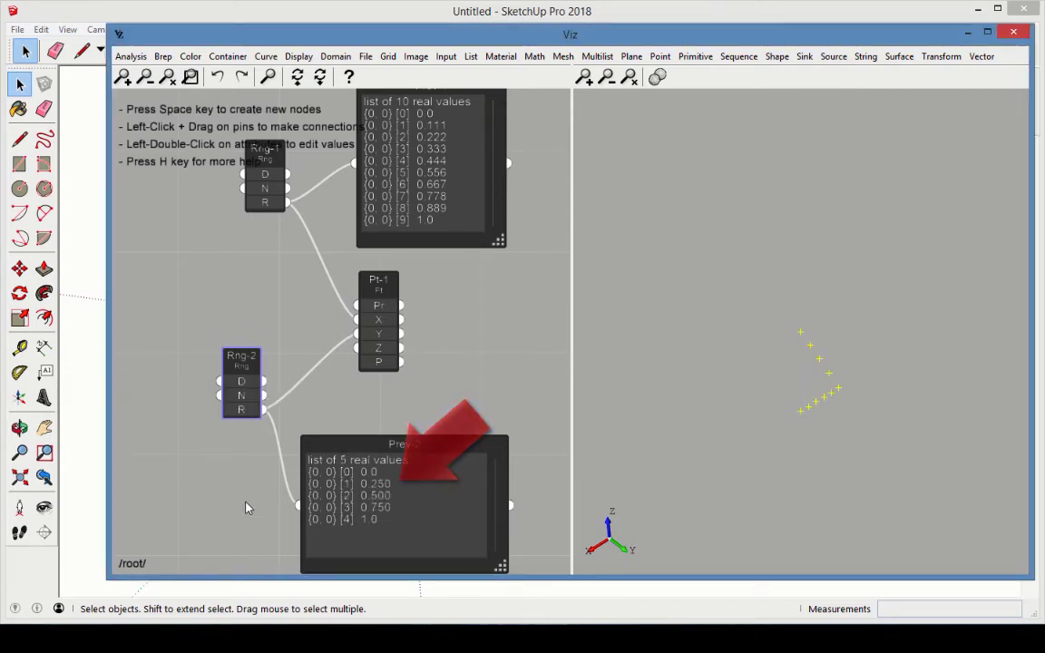
# Step: Add a third Preview node beside the Point node, connect the Point output P to it and enlarge it
pyautogui.moveTo(300, 367); pyautogui.dragTo(203, 365, button='middle')
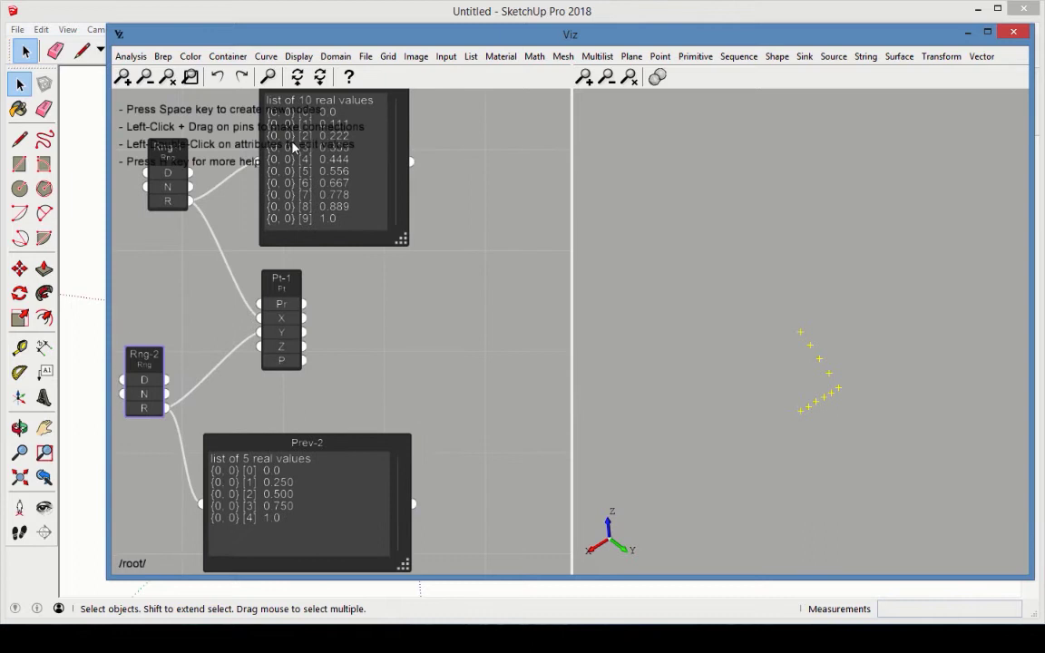
pyautogui.click(299, 57)
pyautogui.click(320, 110)
pyautogui.moveTo(341, 314); pyautogui.dragTo(388, 275)
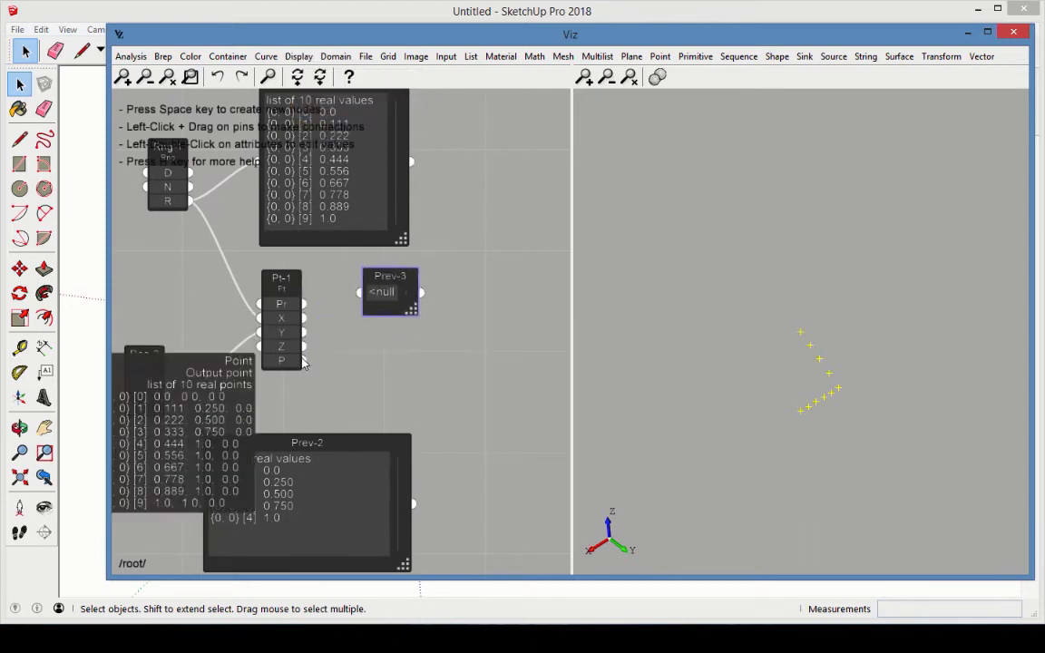
pyautogui.moveTo(304, 360); pyautogui.dragTo(541, 443)
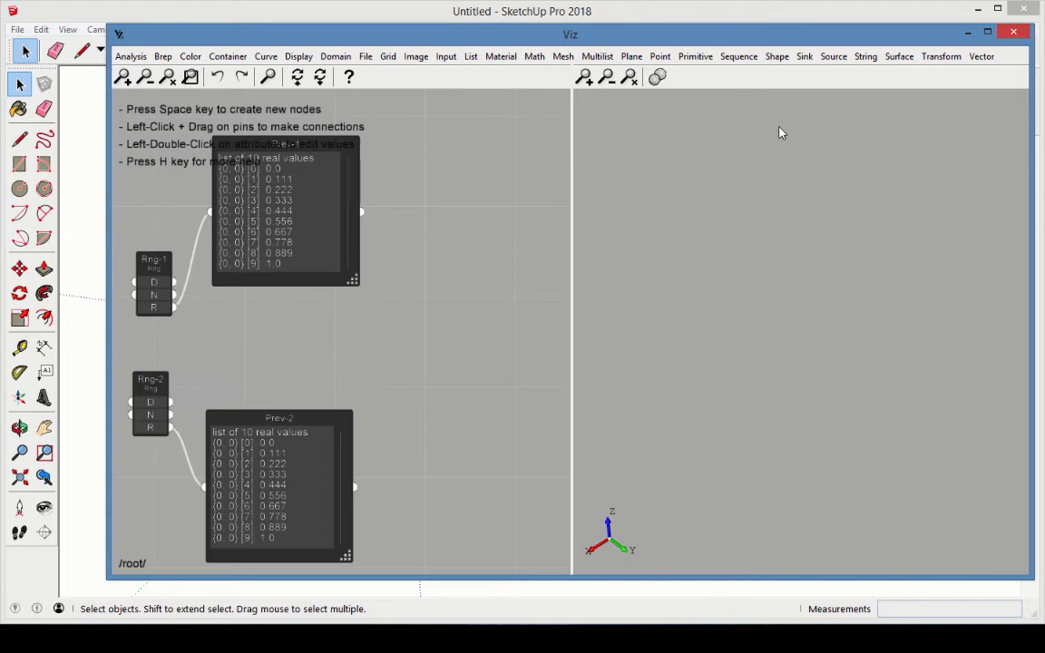
# Step: Add two Point nodes, one above the other, and connect each Range node's output R to the X input of its own Point node
pyautogui.click(660, 57)
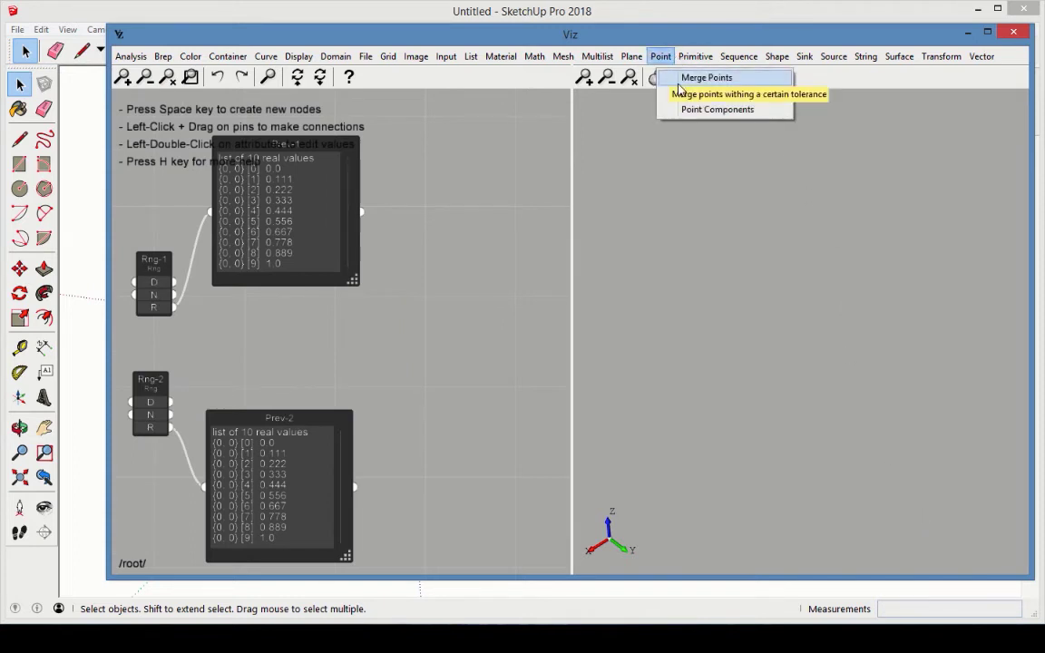
pyautogui.click(679, 91)
pyautogui.click(419, 259)
pyautogui.click(659, 57)
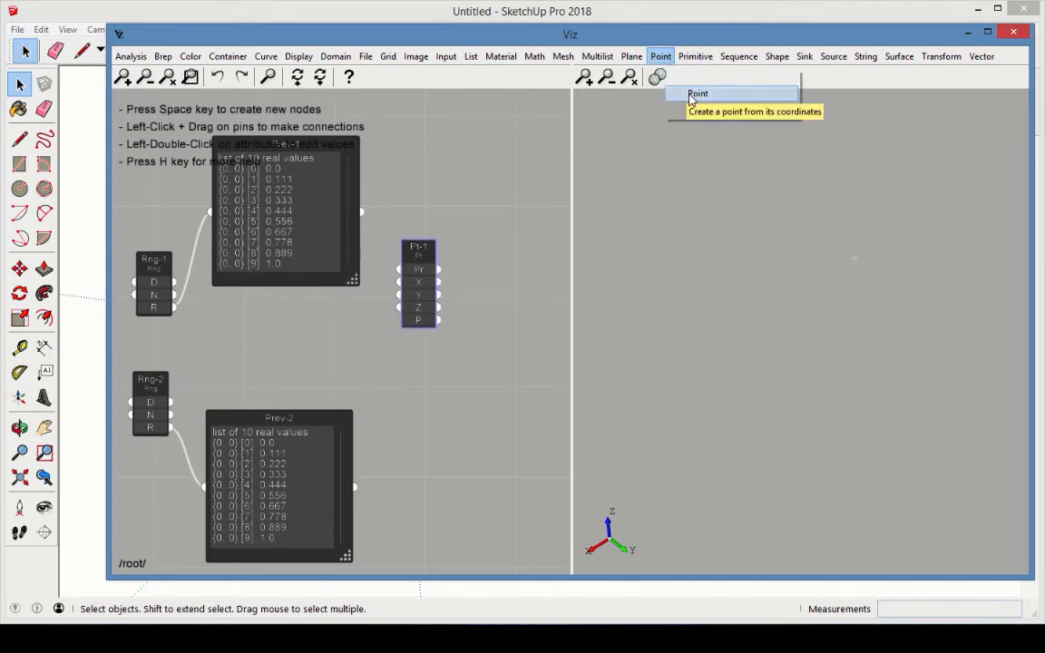
pyautogui.click(693, 95)
pyautogui.click(414, 367)
pyautogui.moveTo(171, 307); pyautogui.dragTo(400, 282)
pyautogui.moveTo(172, 429); pyautogui.dragTo(397, 396)
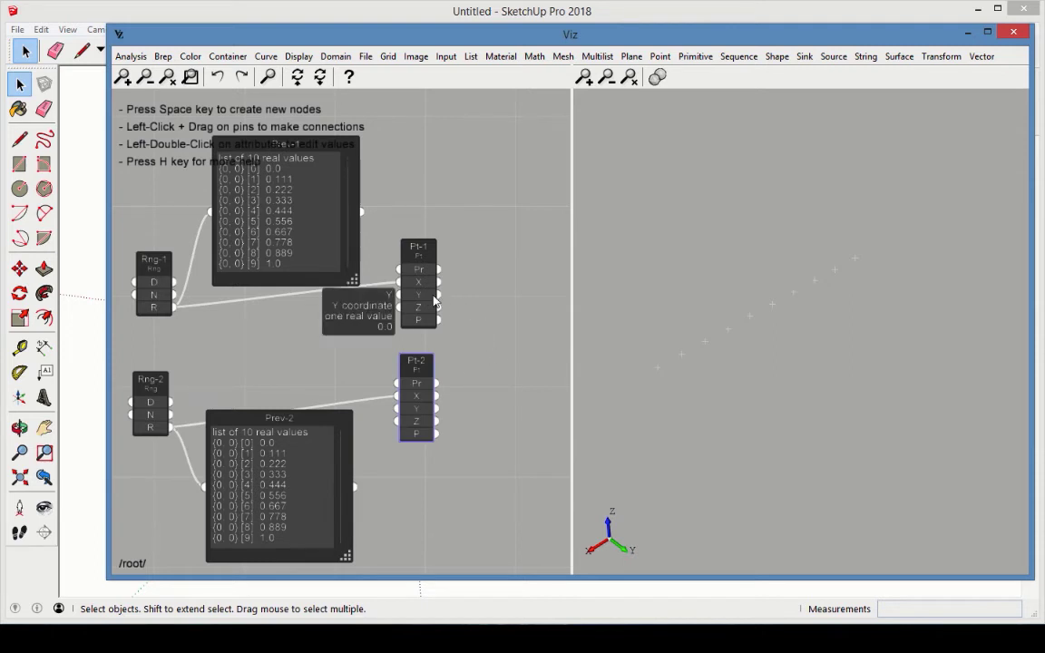
# Step: Set the Y coordinate of the second Point node to 0.2
pyautogui.doubleClick(438, 413)
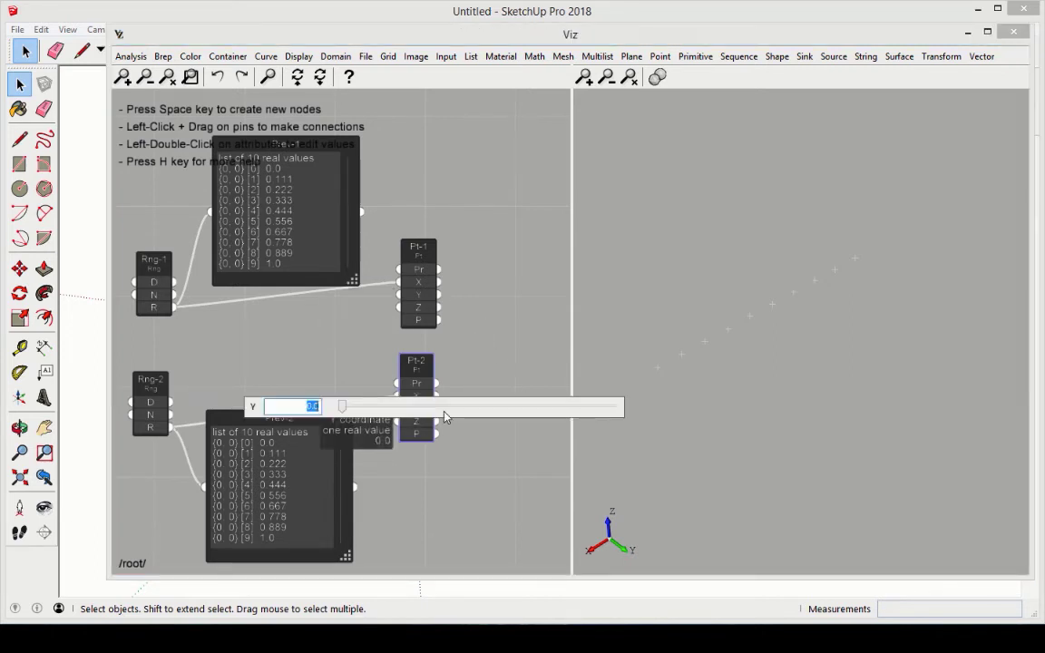
pyautogui.write('333')
pyautogui.press('Return')
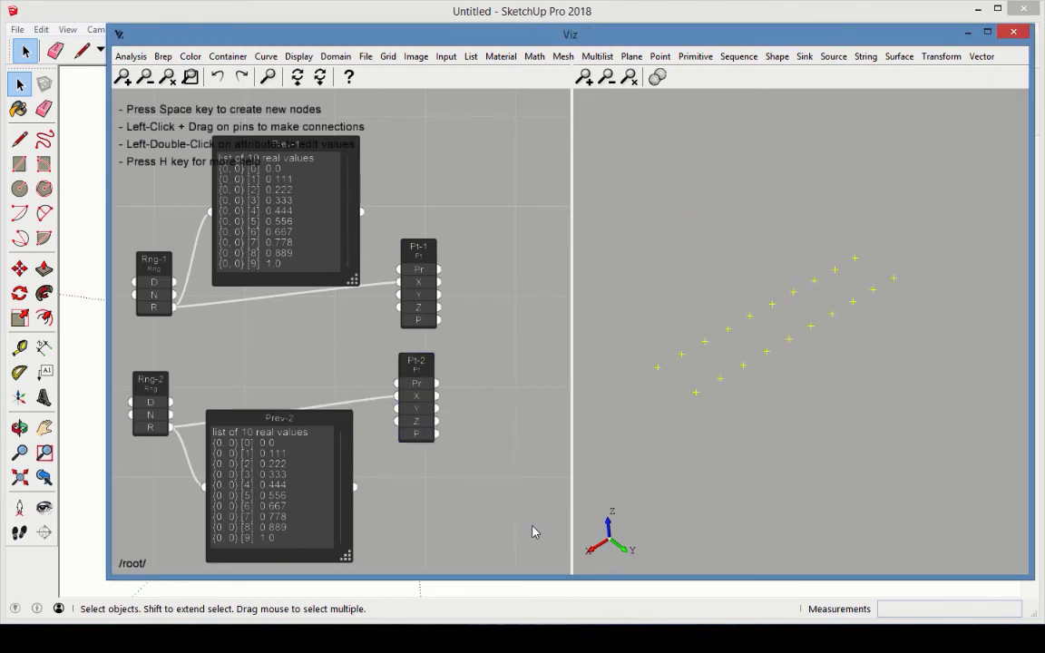
pyautogui.moveTo(498, 501); pyautogui.dragTo(543, 472, button='middle')
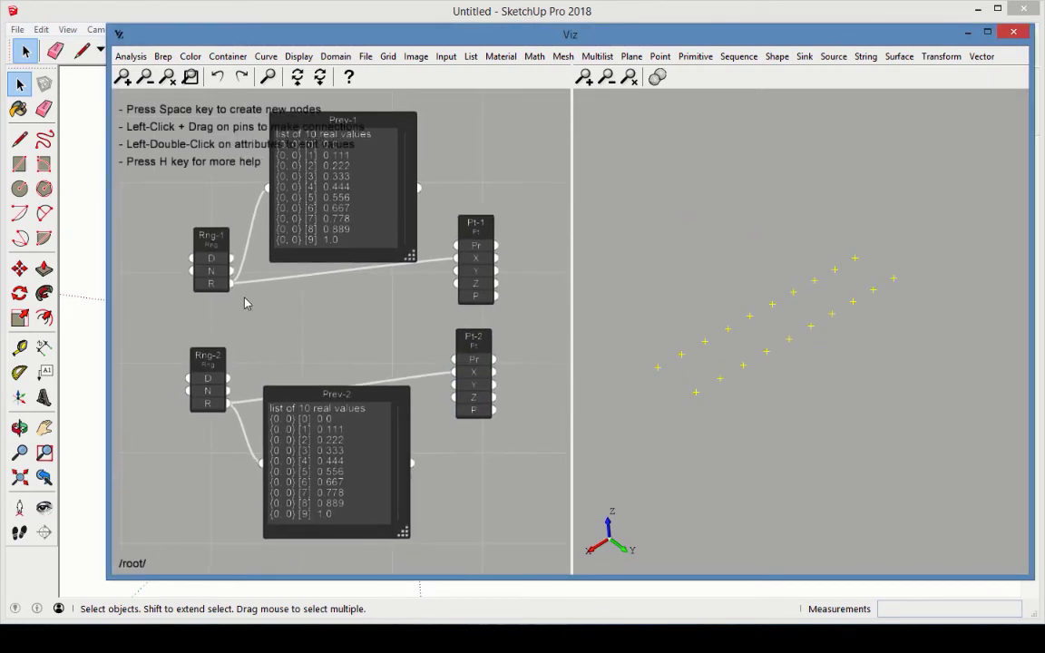
# Step: Set the number of elements of the second Range node to 5
pyautogui.moveTo(218, 264)
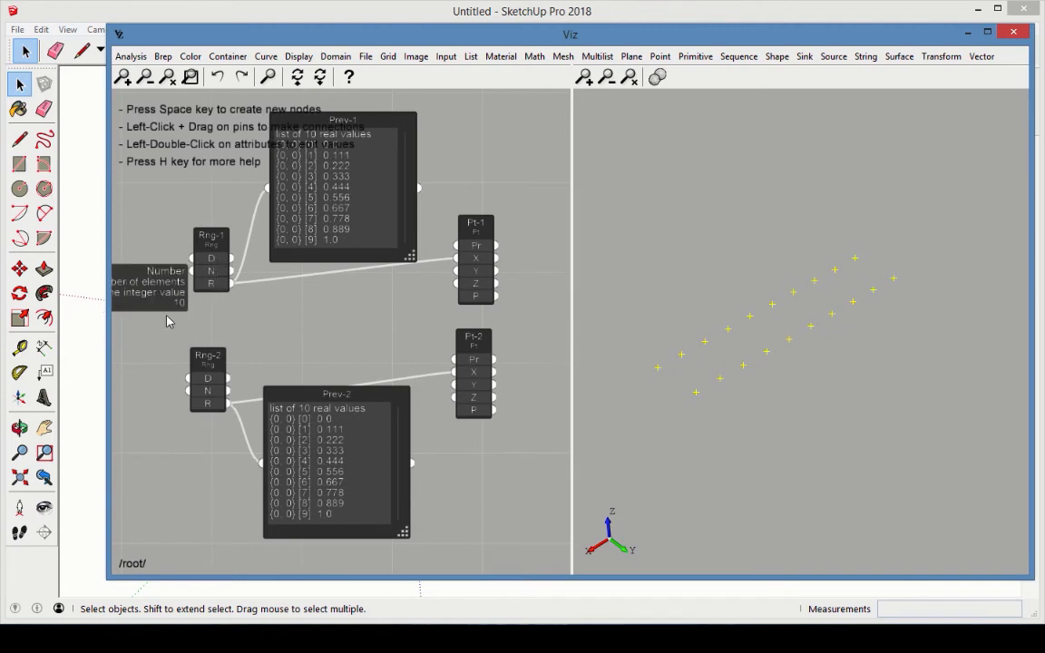
pyautogui.moveTo(216, 382)
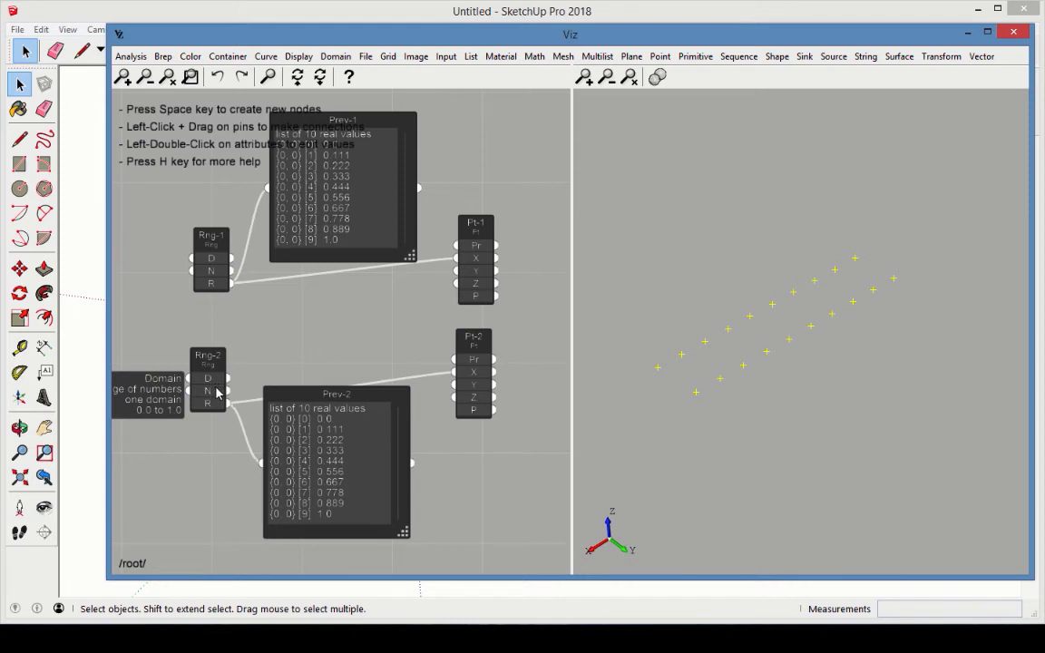
pyautogui.doubleClick(218, 392)
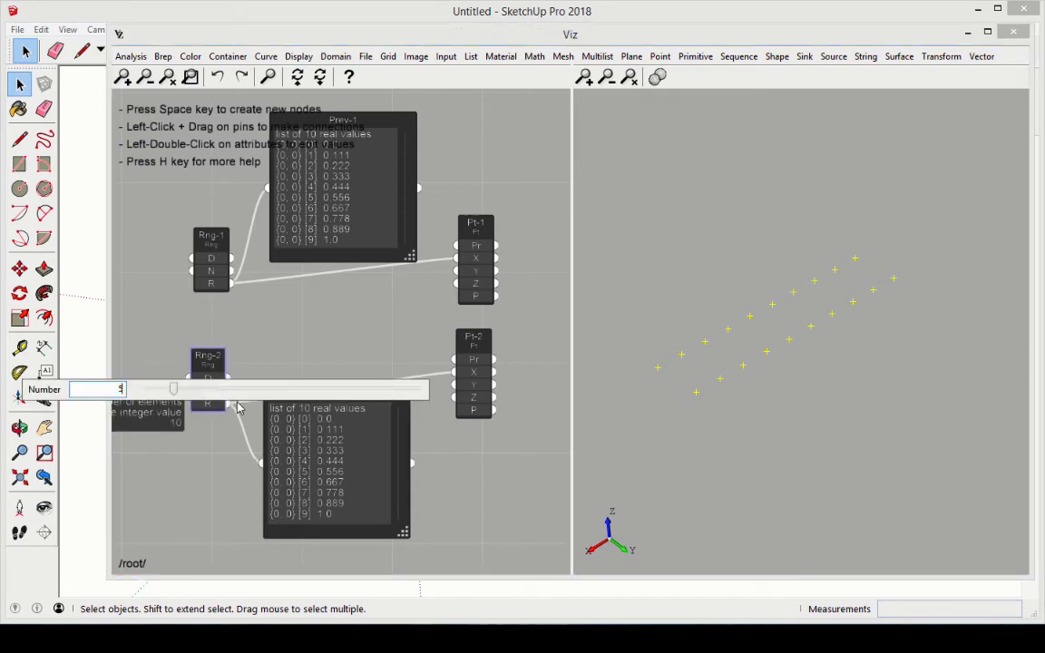
pyautogui.write('5')
pyautogui.press('Return')
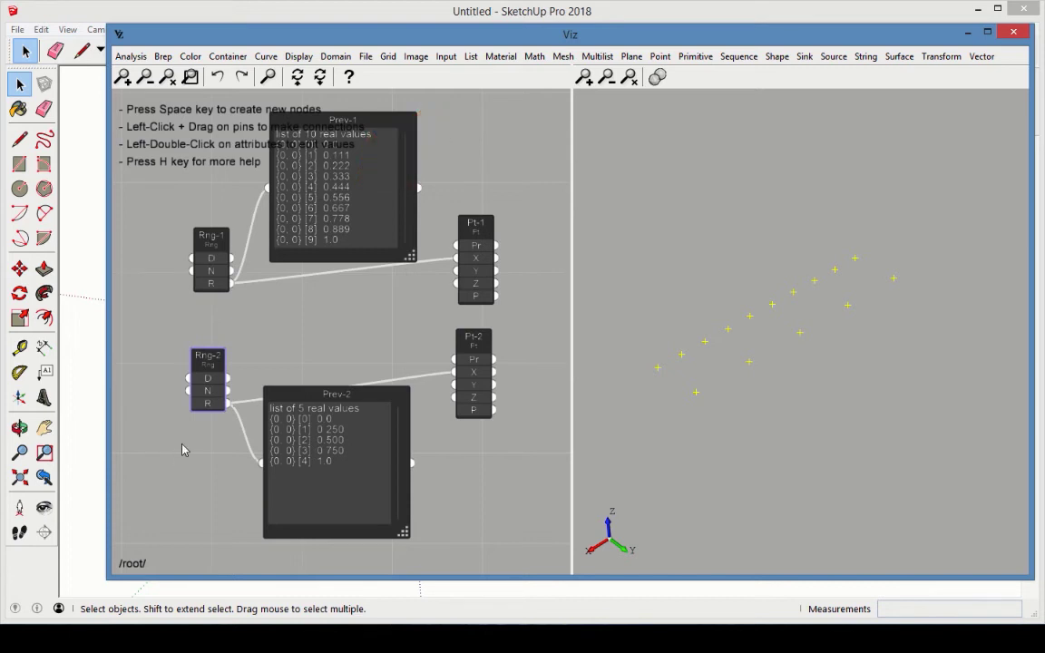
# Step: Set the second Range node's domain to run from 0.0 to 0.444
pyautogui.doubleClick(208, 379)
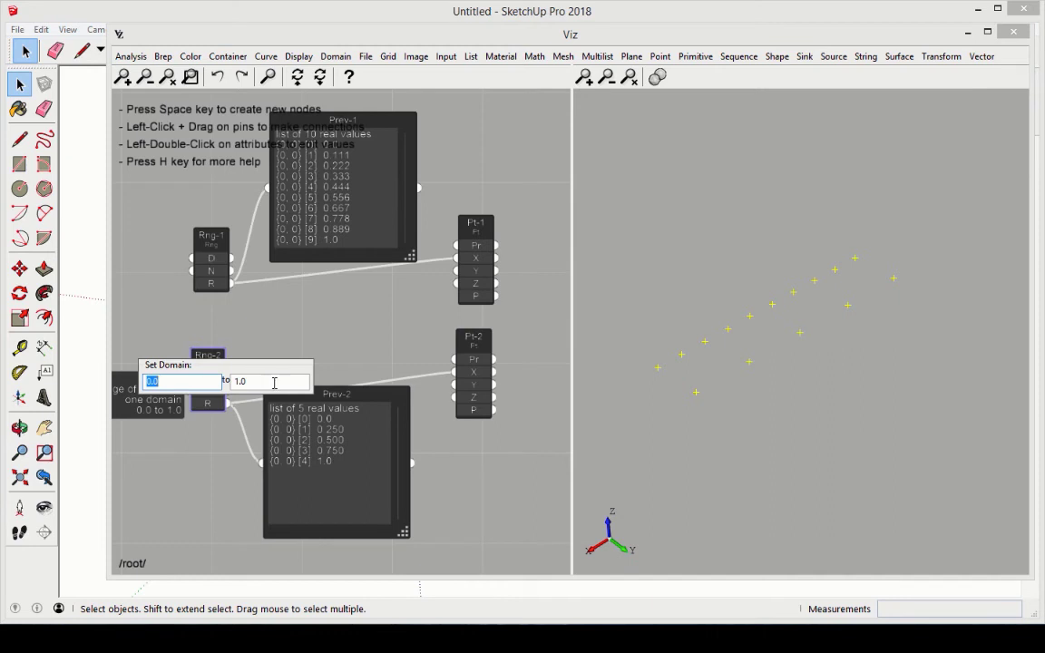
pyautogui.press('Tab')
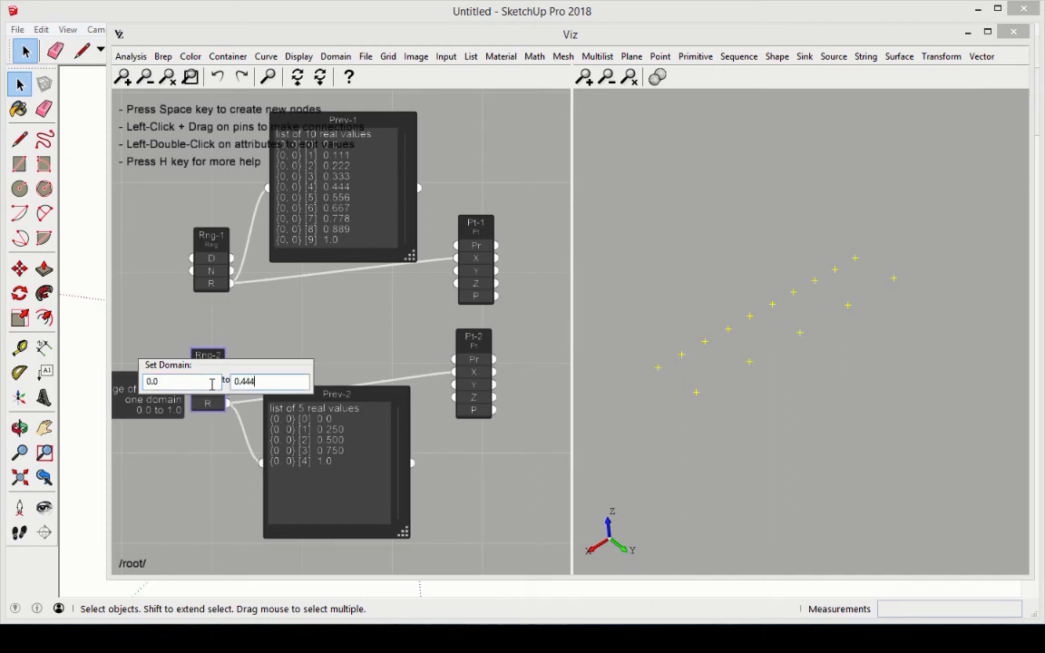
pyautogui.press('Return')
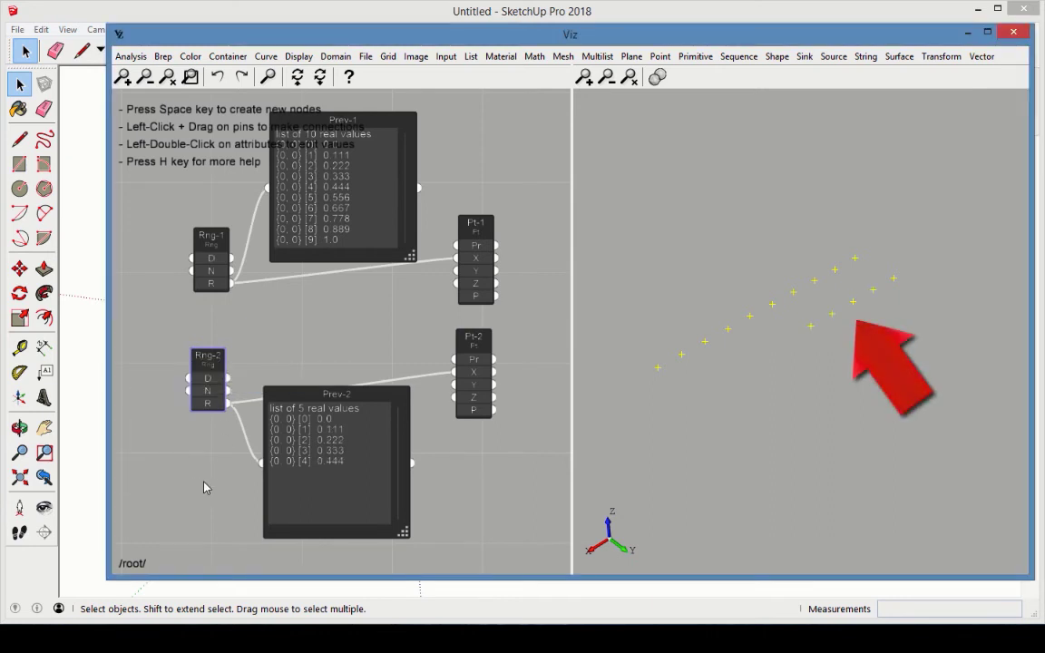
pyautogui.click(205, 487)
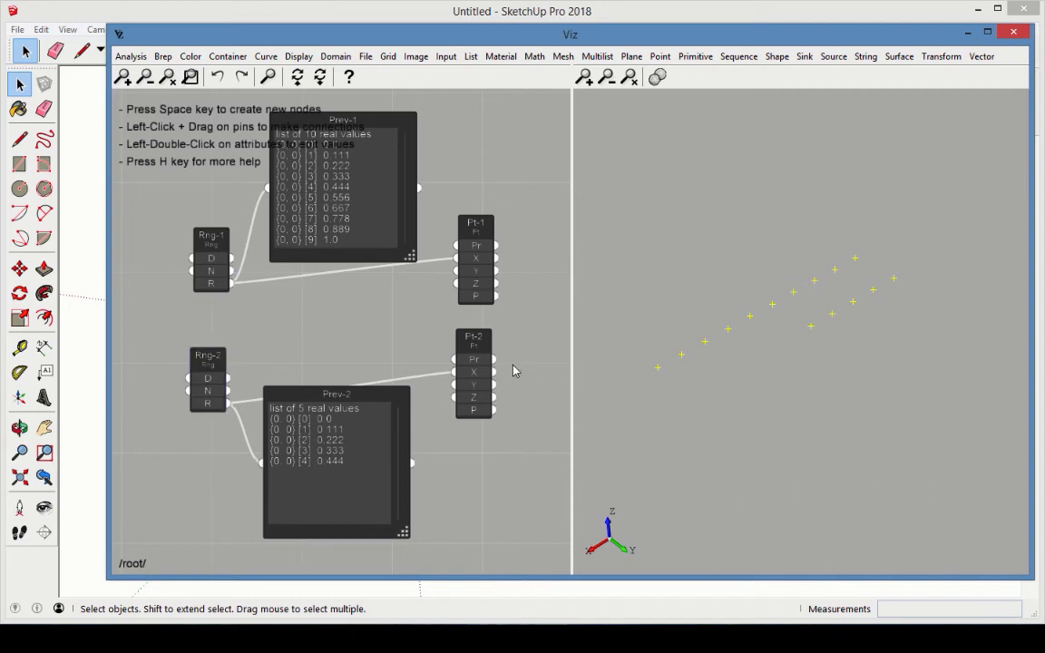
# Step: Add a Match Short node beside the Point nodes and connect the first Point output P to its A input and the second's to B
pyautogui.moveTo(513, 370); pyautogui.dragTo(401, 368, button='middle')
pyautogui.click(472, 56)
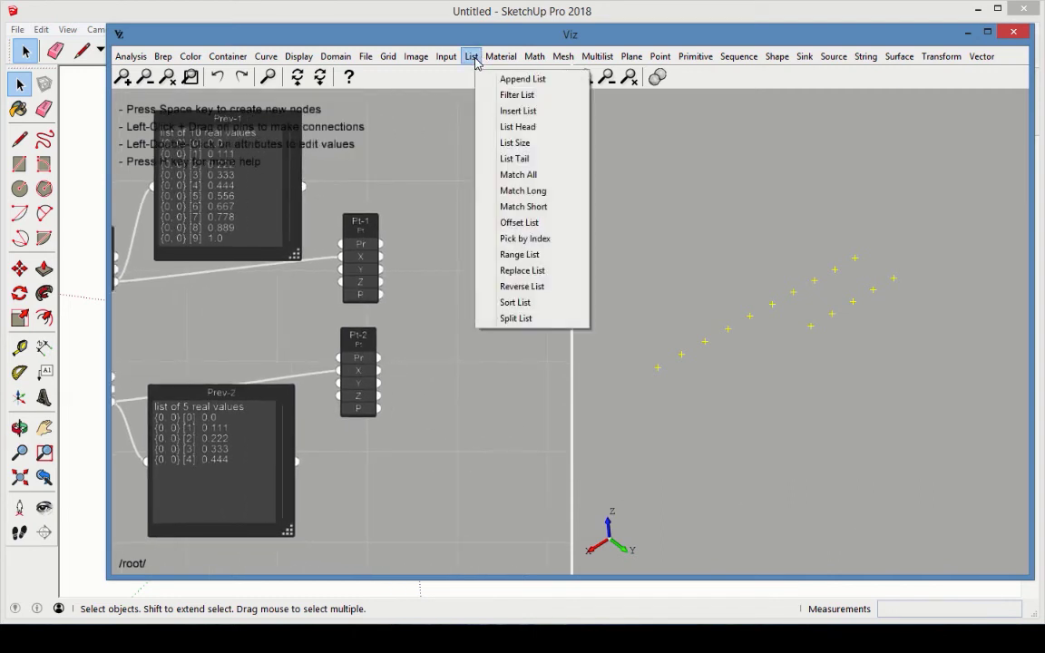
pyautogui.moveTo(524, 206); pyautogui.dragTo(460, 284)
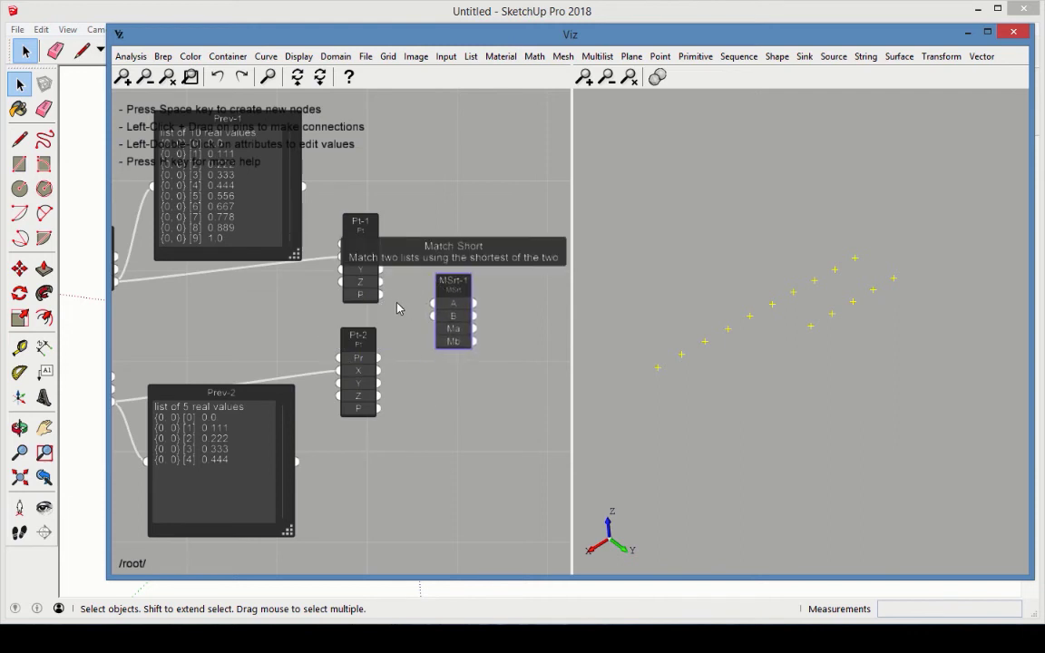
pyautogui.moveTo(381, 302)
pyautogui.moveTo(382, 298); pyautogui.dragTo(435, 308)
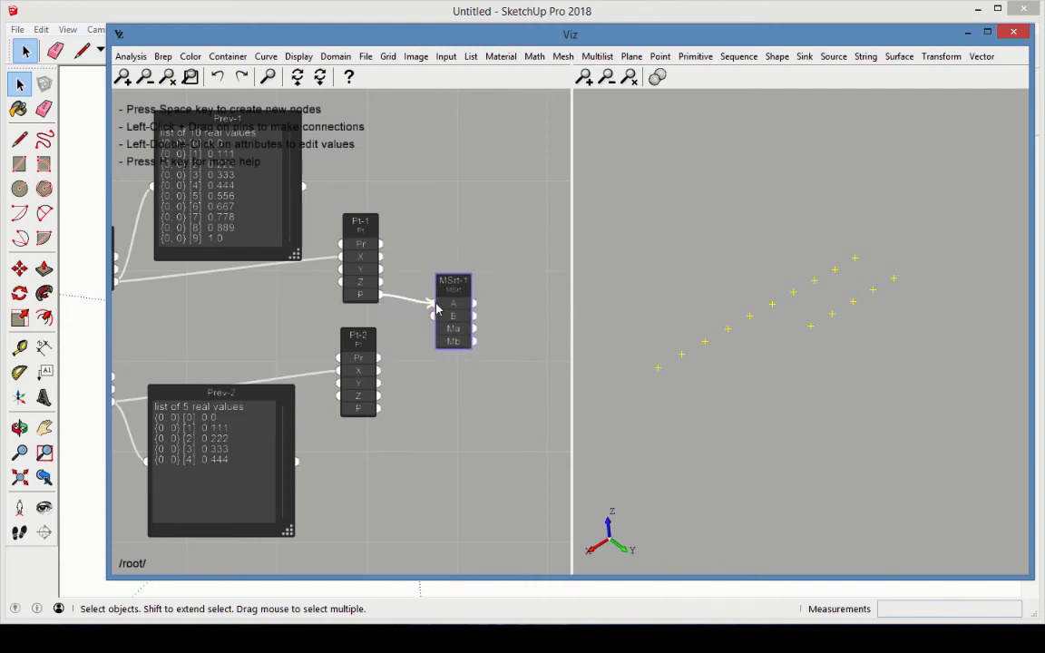
pyautogui.moveTo(379, 410)
pyautogui.moveTo(379, 409); pyautogui.dragTo(433, 316)
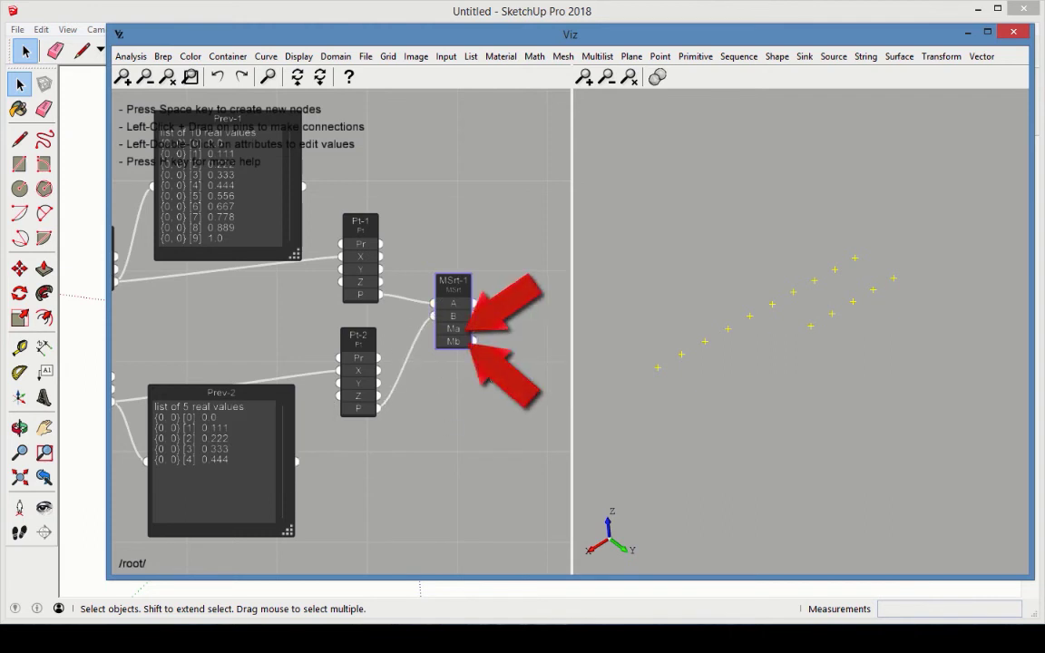
# Step: Add a Line node beside the Match Short node and connect outputs Ma and Mb to its A and B inputs
pyautogui.moveTo(458, 336)
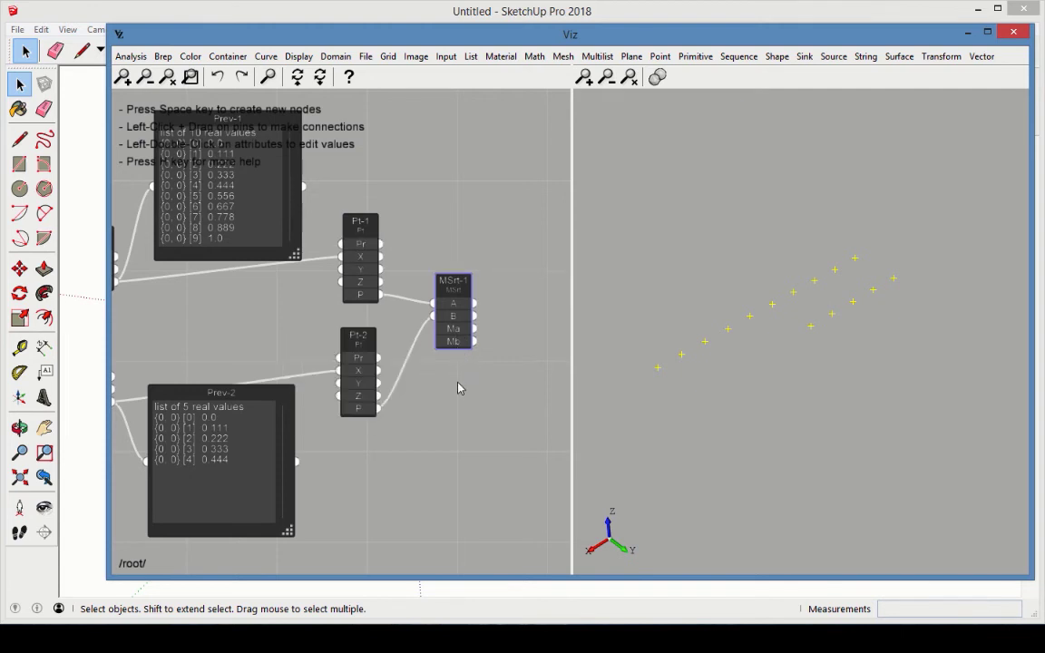
pyautogui.click(706, 57)
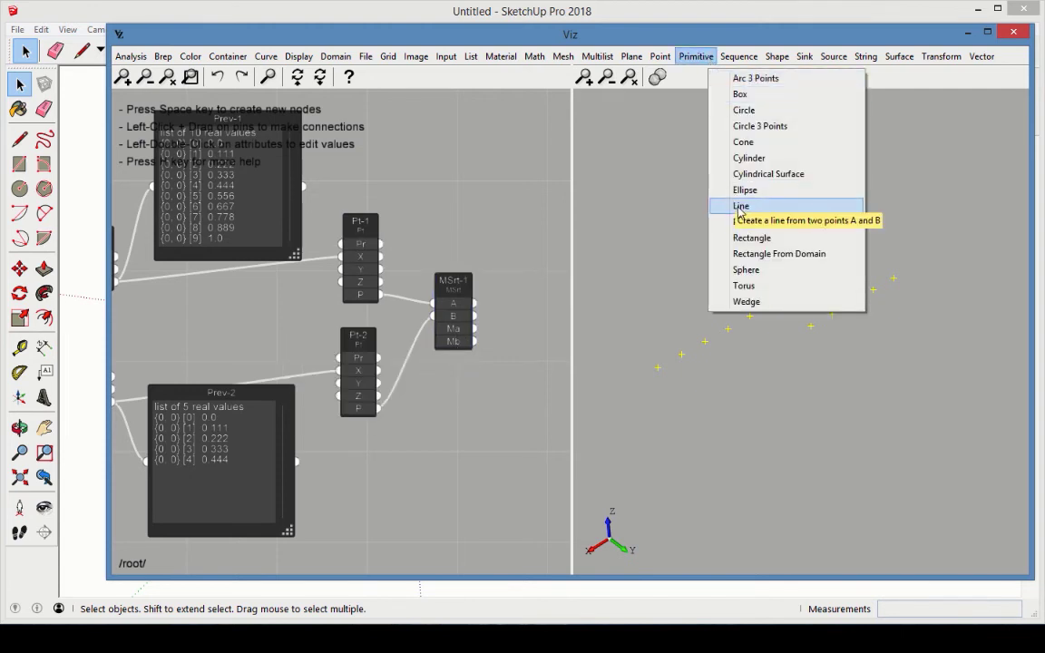
pyautogui.click(741, 206)
pyautogui.click(534, 300)
pyautogui.moveTo(534, 300); pyautogui.dragTo(530, 286)
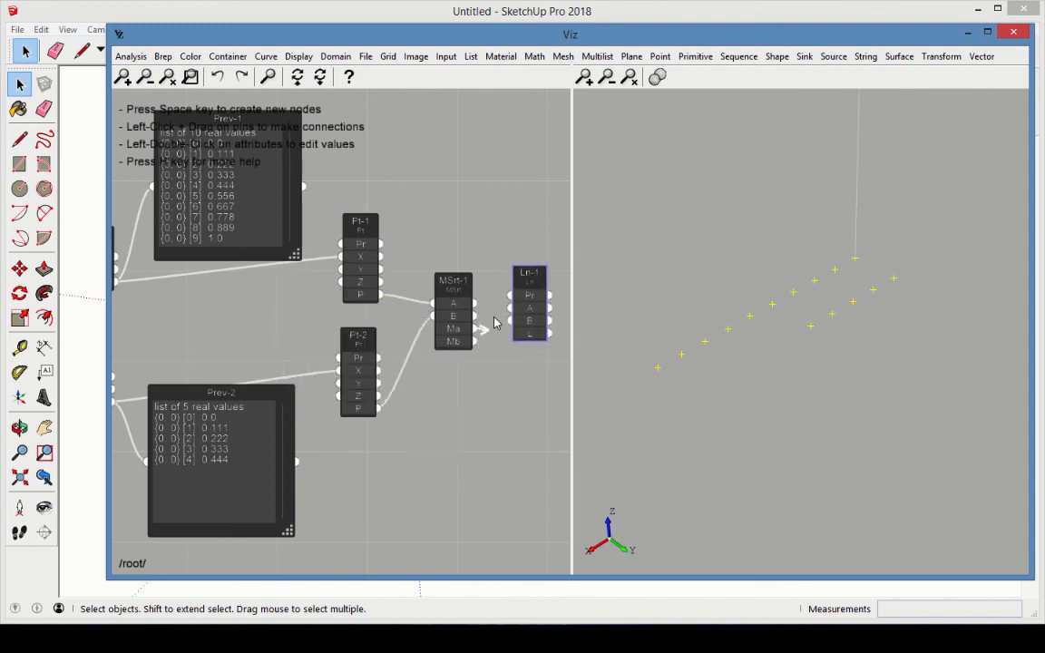
pyautogui.moveTo(474, 328); pyautogui.dragTo(510, 307)
pyautogui.moveTo(475, 346)
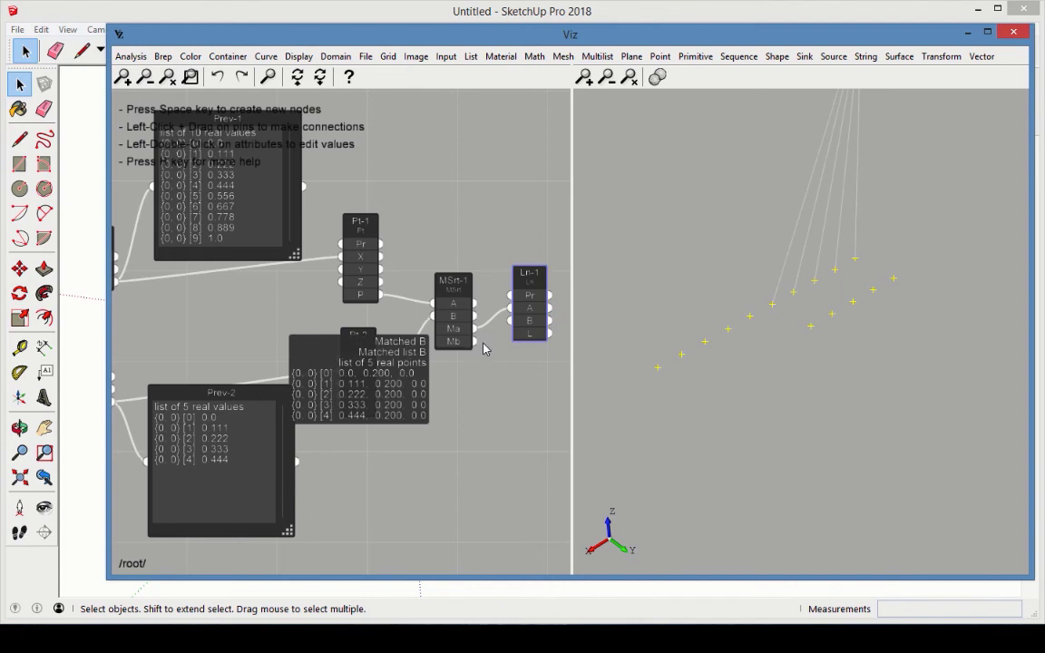
pyautogui.moveTo(473, 341); pyautogui.dragTo(512, 321)
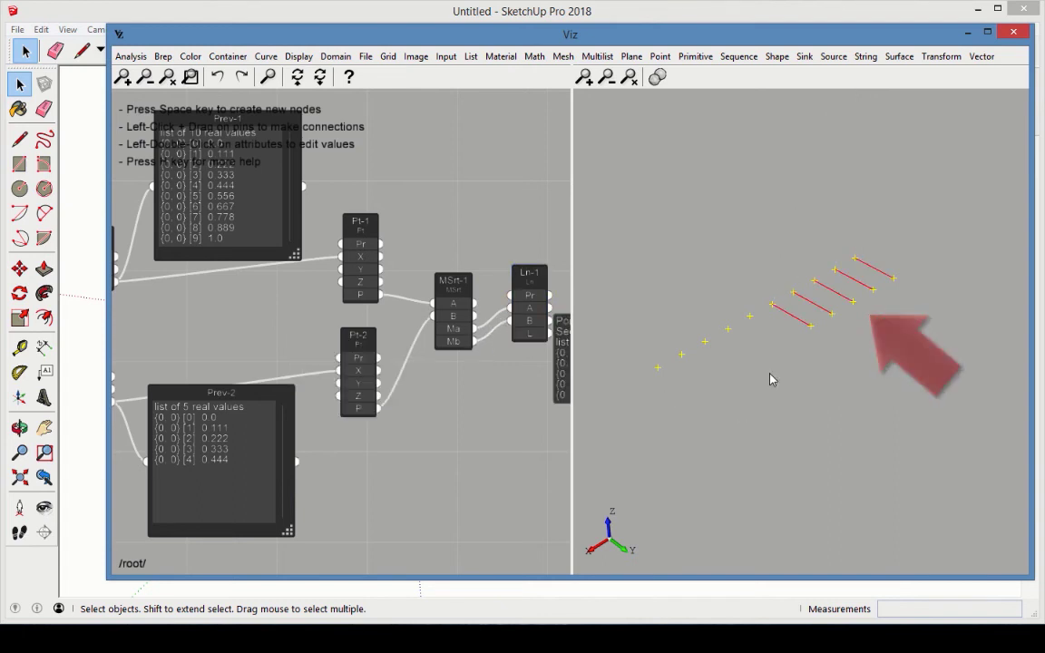
pyautogui.scroll(2, 769, 380)
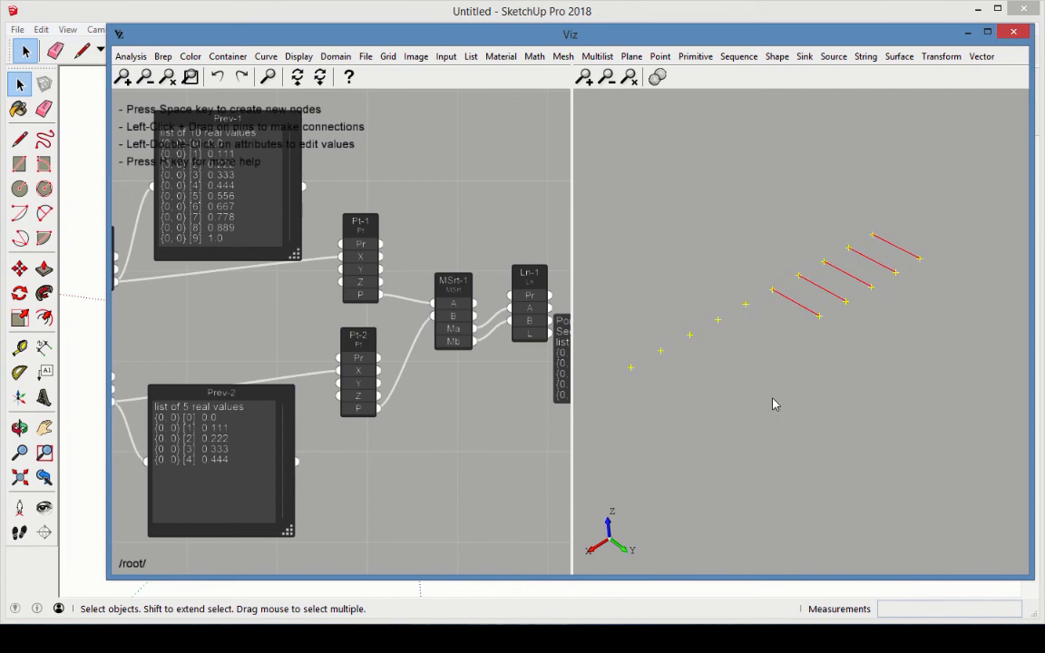
# Step: Replace the Match Short node with a Match Long node placed between the Point nodes and the Line node
pyautogui.click(459, 286)
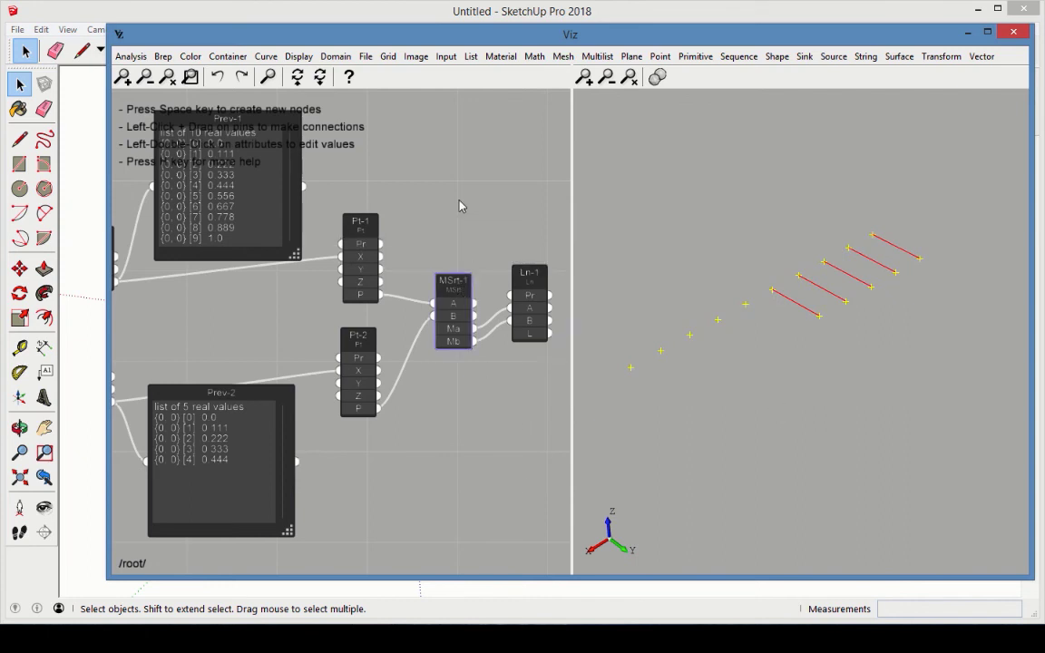
pyautogui.press('Delete')
pyautogui.click(471, 57)
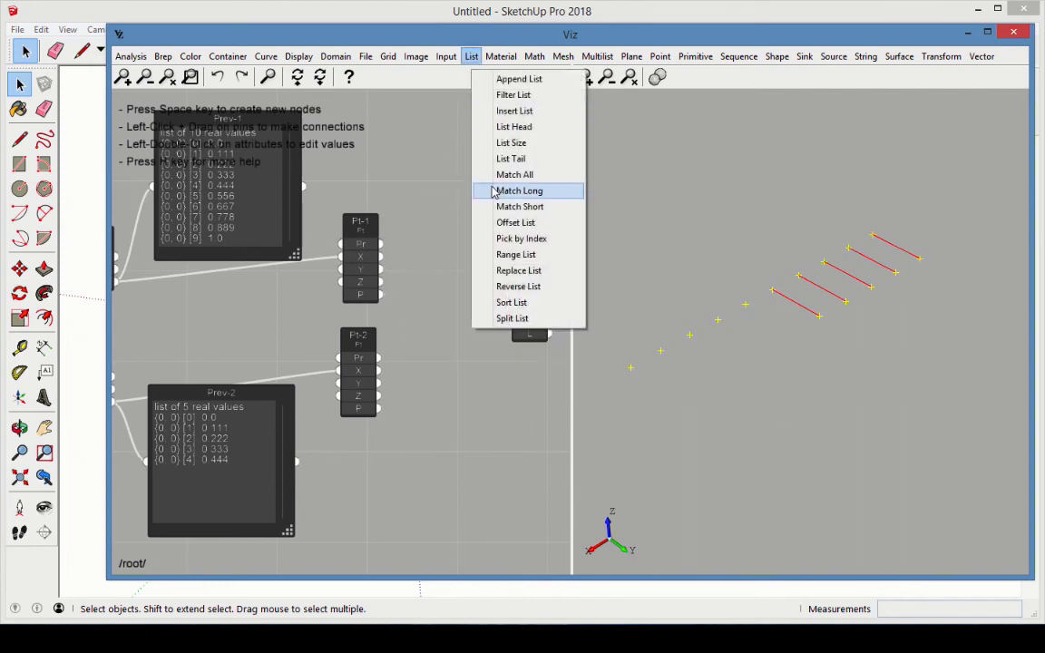
pyautogui.click(480, 189)
pyautogui.moveTo(334, 303); pyautogui.dragTo(442, 280)
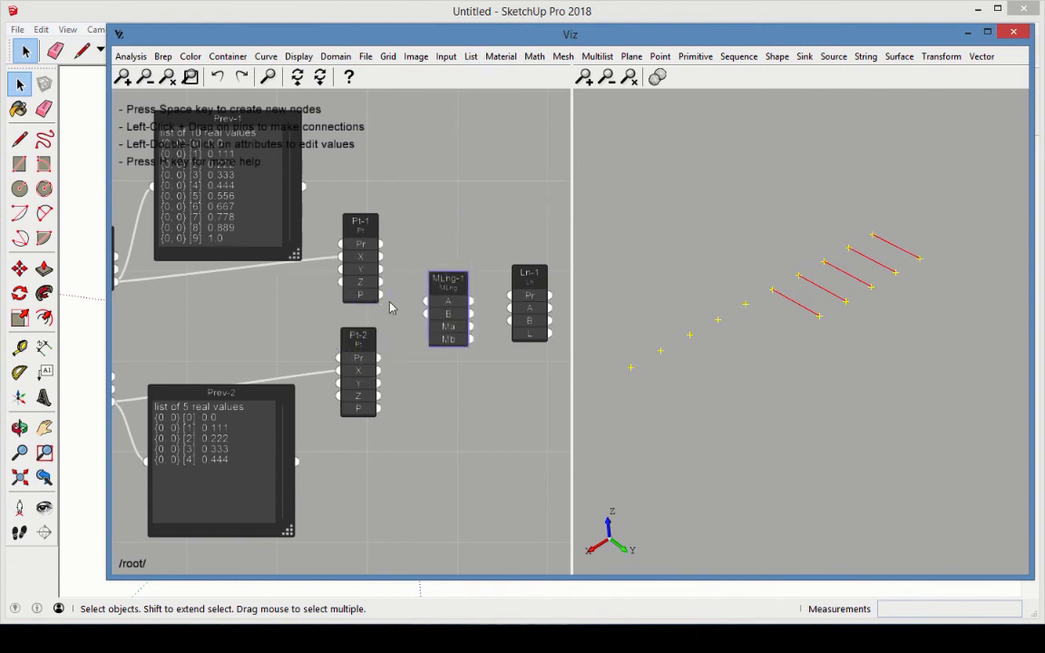
# Step: Connect both Point outputs P to the Match Long inputs A and B, and its outputs Ma and Mb to the Line inputs A and B
pyautogui.moveTo(381, 296); pyautogui.dragTo(425, 302)
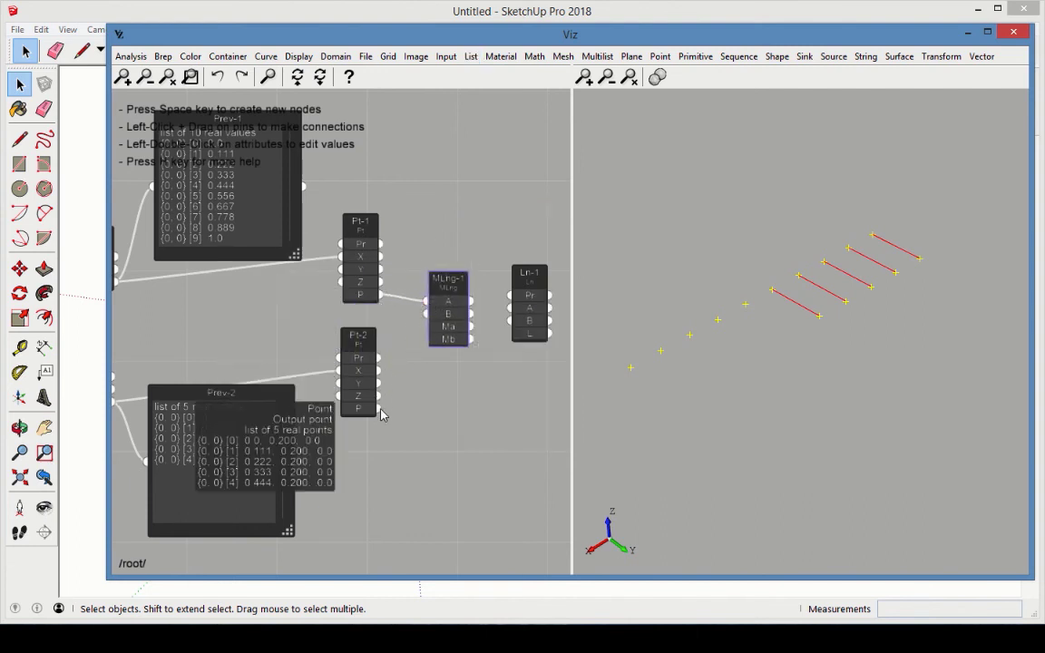
pyautogui.moveTo(380, 409)
pyautogui.mouseDown()
pyautogui.moveTo(425, 315)
pyautogui.moveTo(510, 308)
pyautogui.mouseUp()
pyautogui.moveTo(471, 340); pyautogui.dragTo(510, 321)
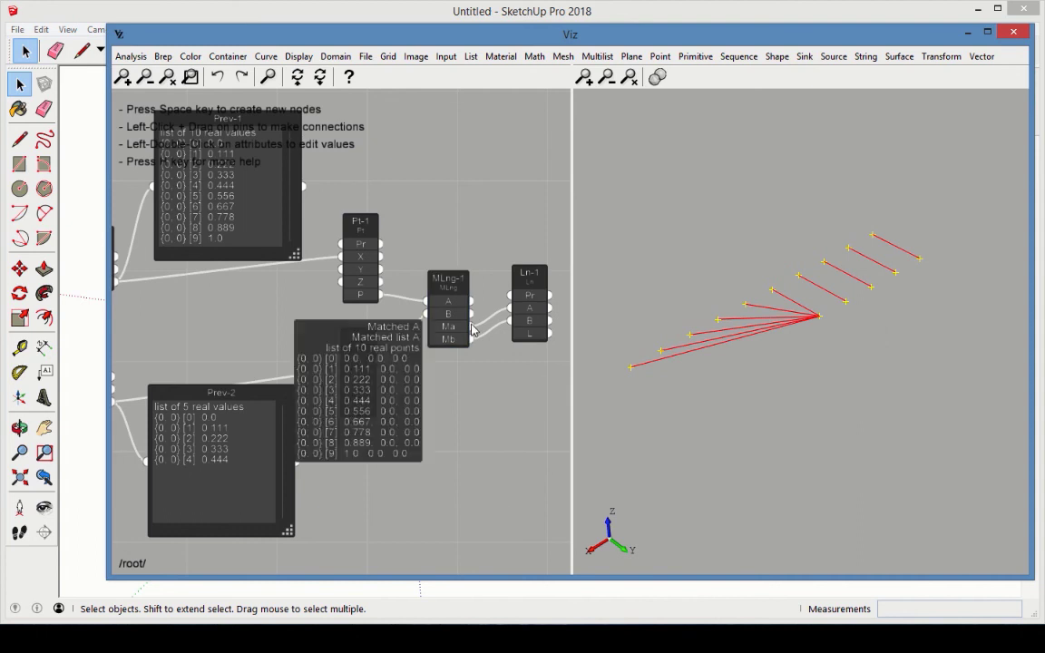
# Step: Replace the Match Long node with a Match All node placed between the Point nodes and the Line node
pyautogui.press('Delete')
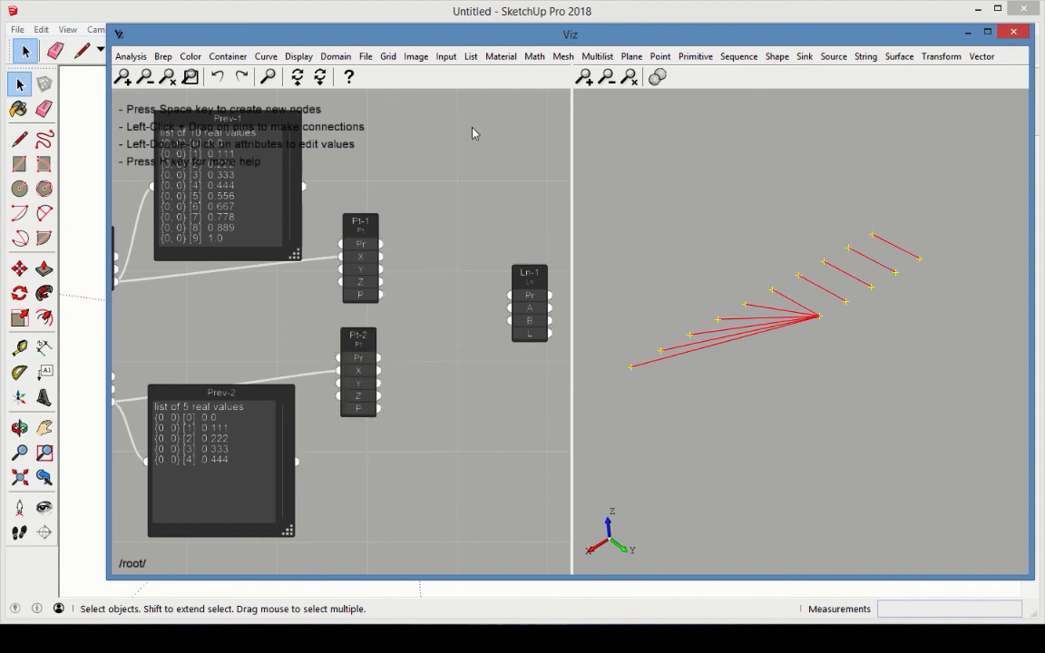
pyautogui.click(471, 57)
pyautogui.click(498, 178)
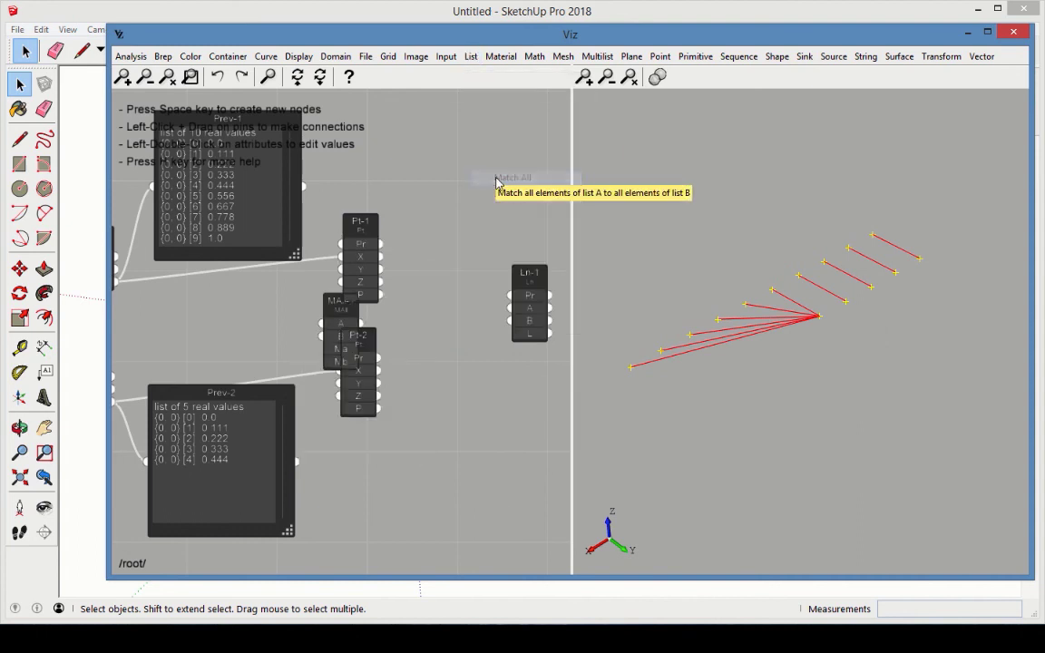
pyautogui.click(445, 286)
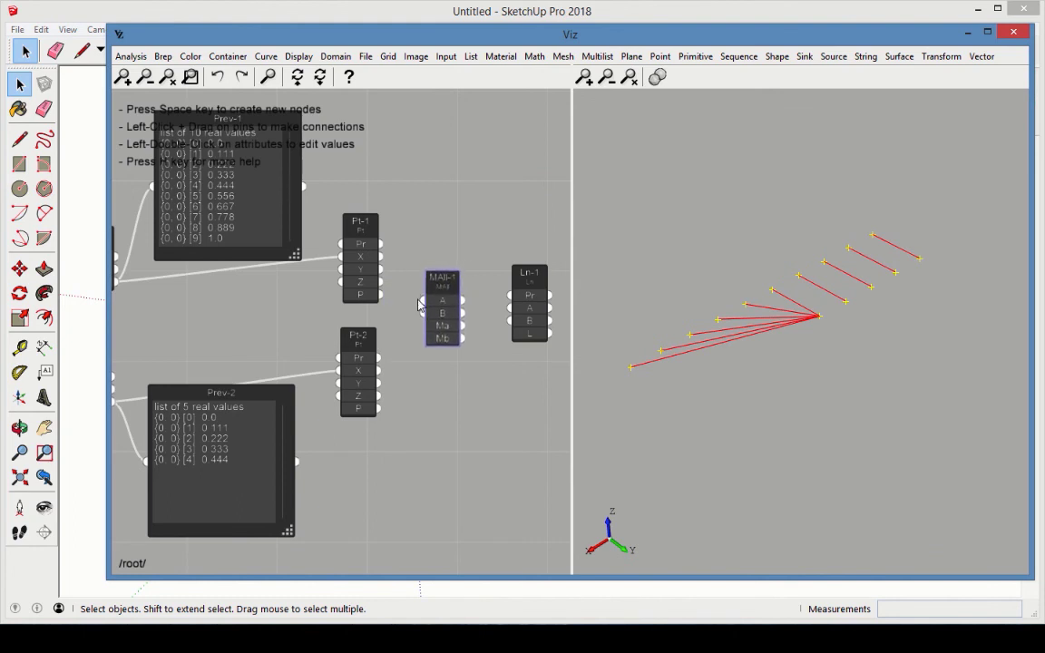
# Step: Connect both Point outputs P to the Match All inputs A and B, and its outputs Ma and Mb to the Line inputs A and B
pyautogui.moveTo(380, 295); pyautogui.dragTo(423, 300)
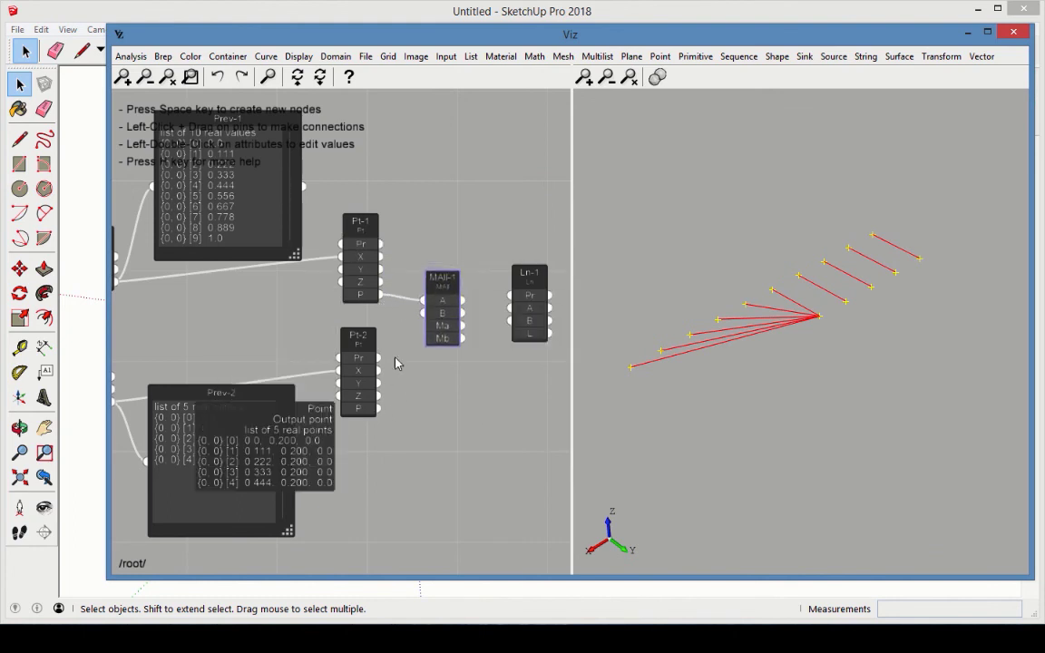
pyautogui.moveTo(379, 408); pyautogui.dragTo(510, 308)
pyautogui.moveTo(463, 338); pyautogui.dragTo(514, 327)
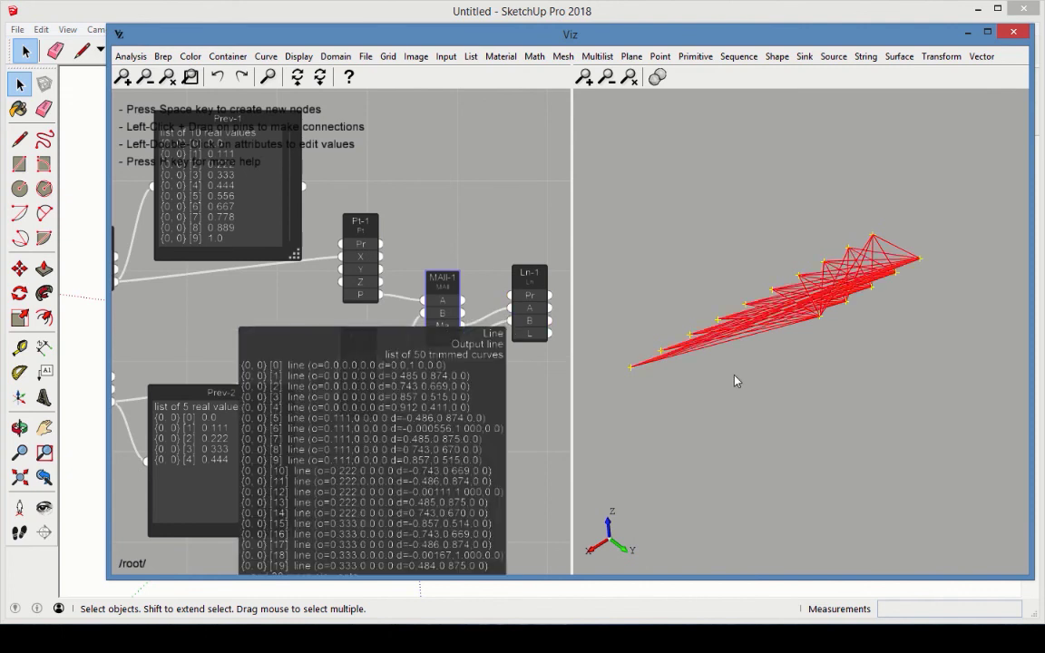